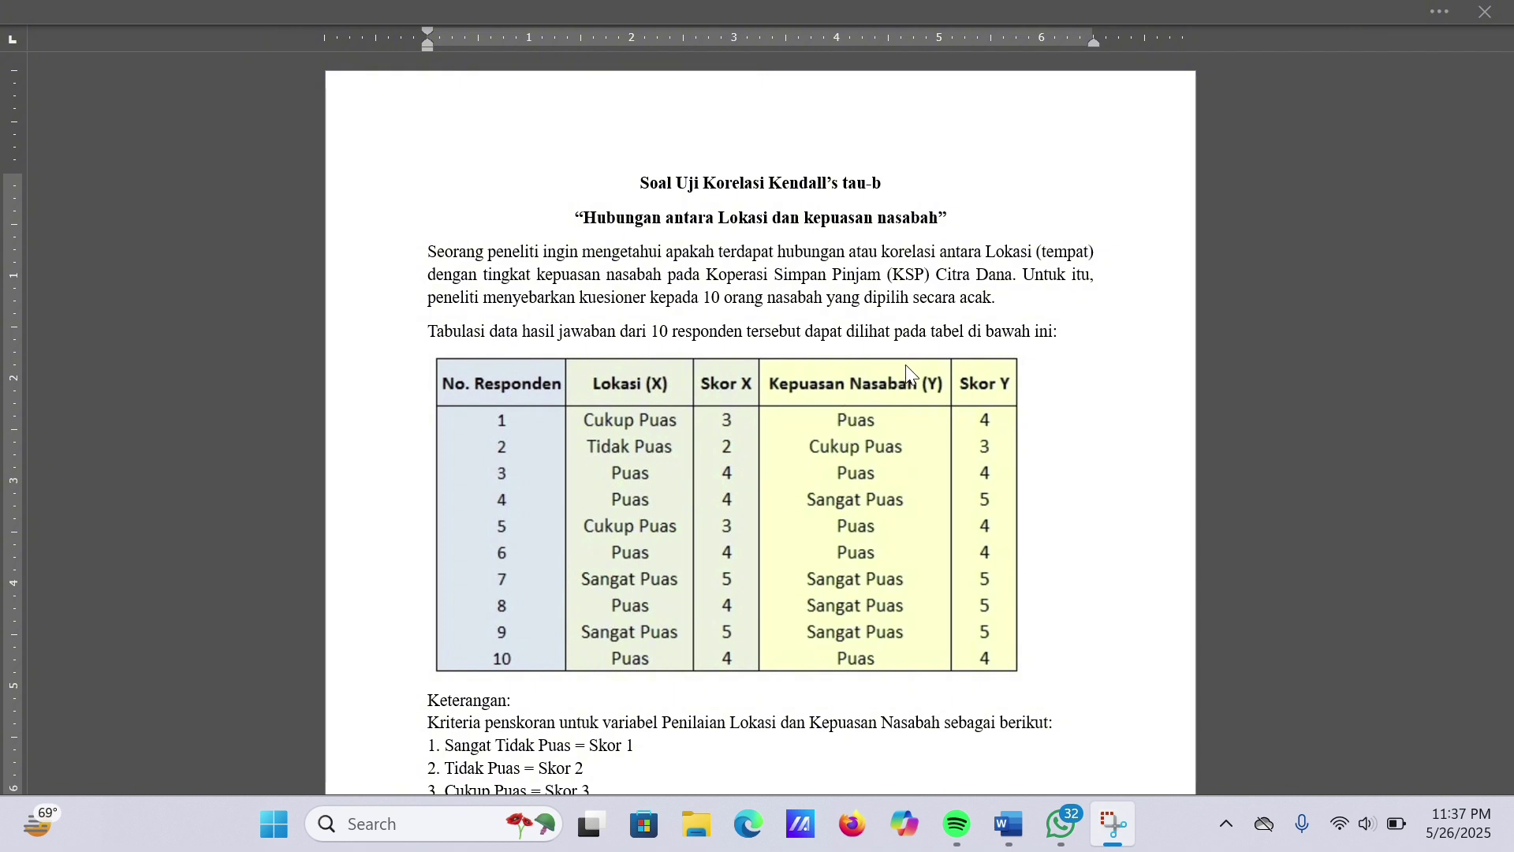
# - Review the respondent table and scoring criteria in the document, and switch to the SPSS Data Editor
pyautogui.scroll(-3, 1001, 383)
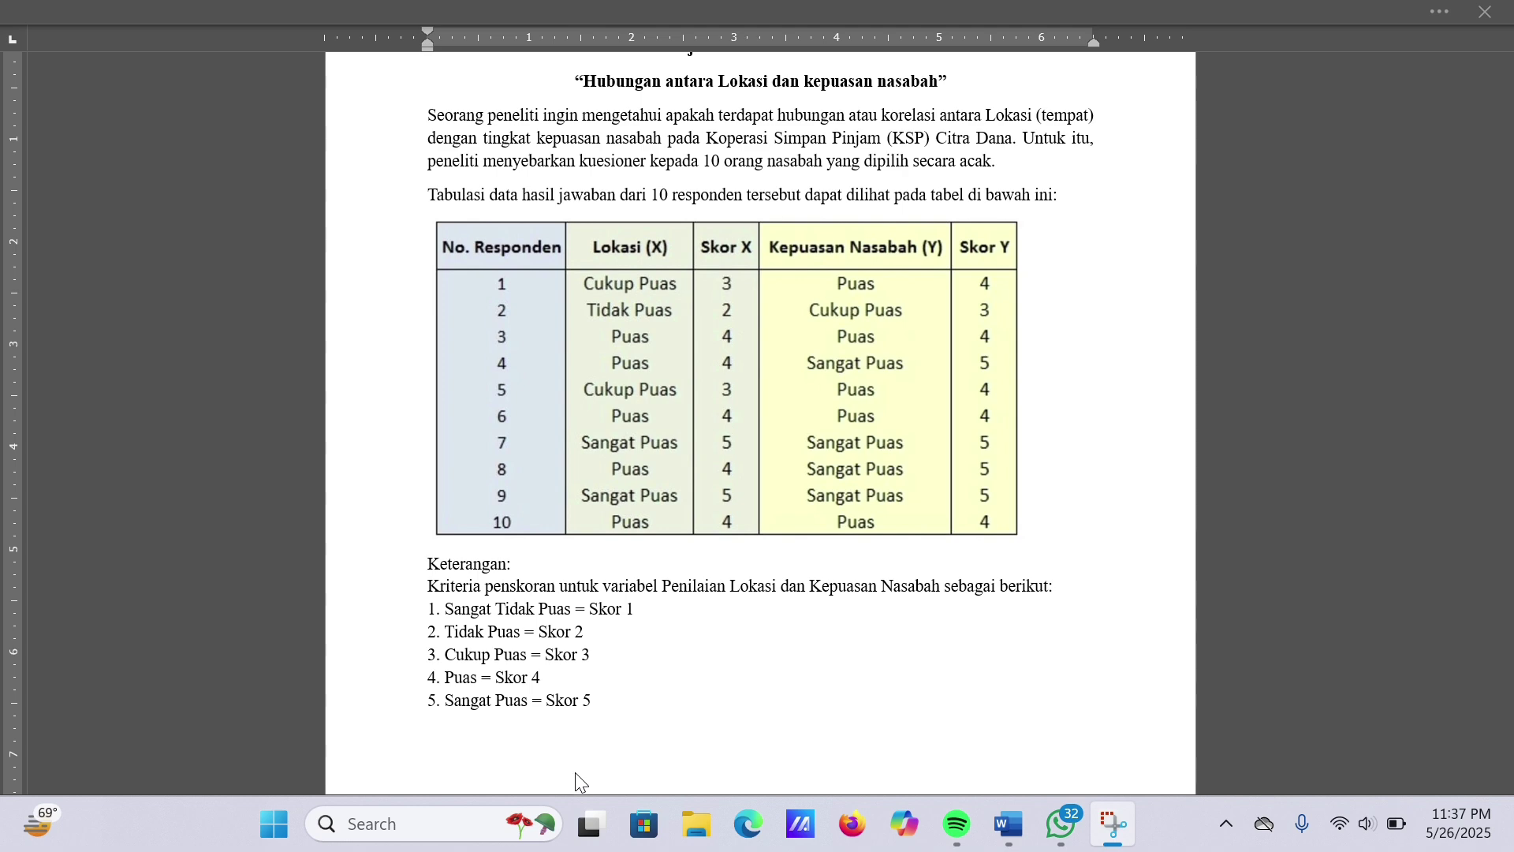
pyautogui.moveTo(591, 822)
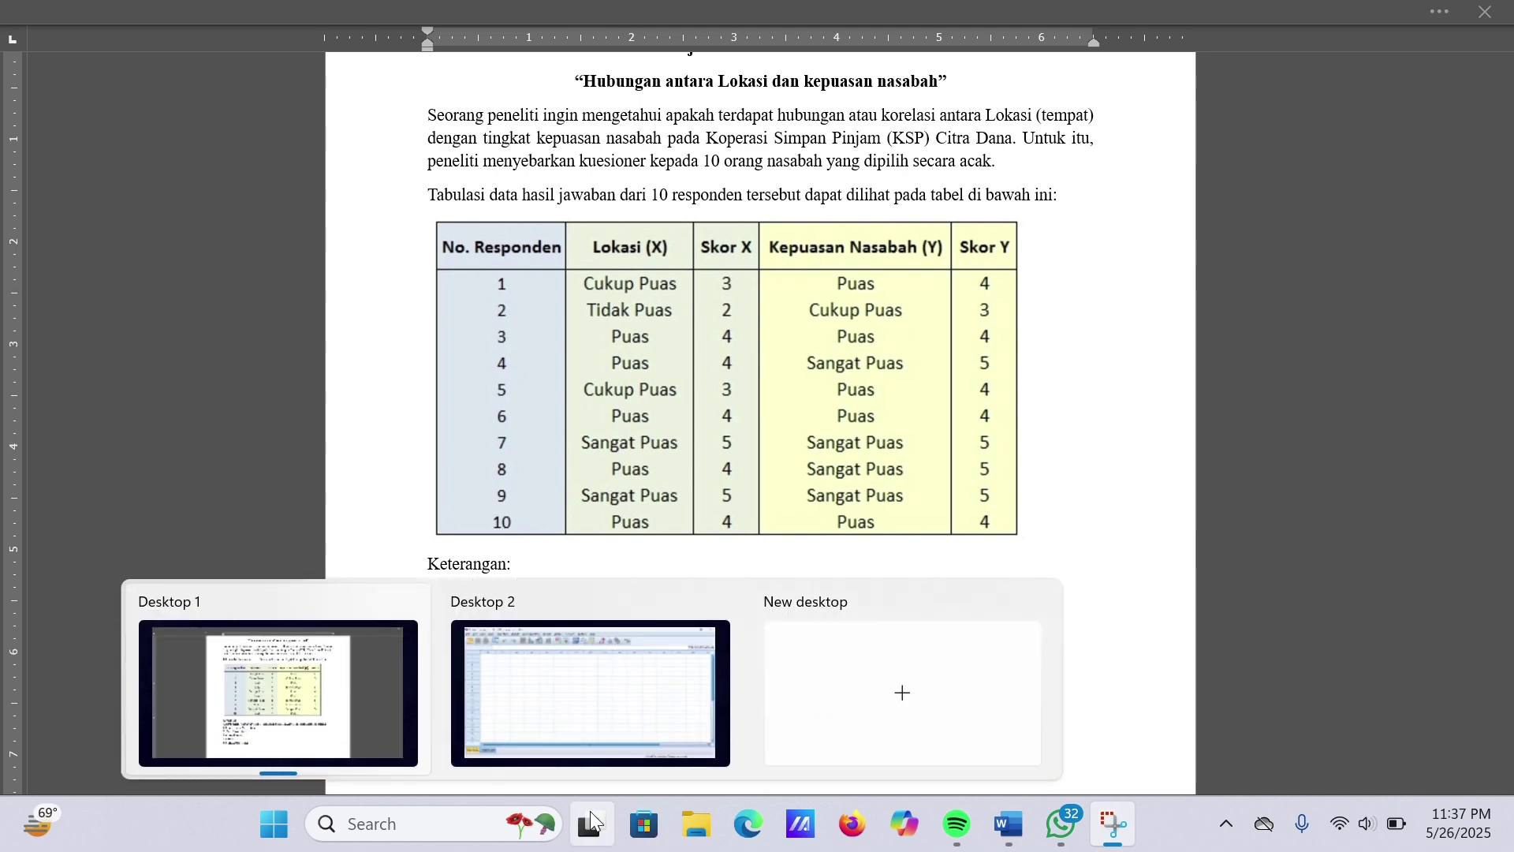
pyautogui.click(597, 719)
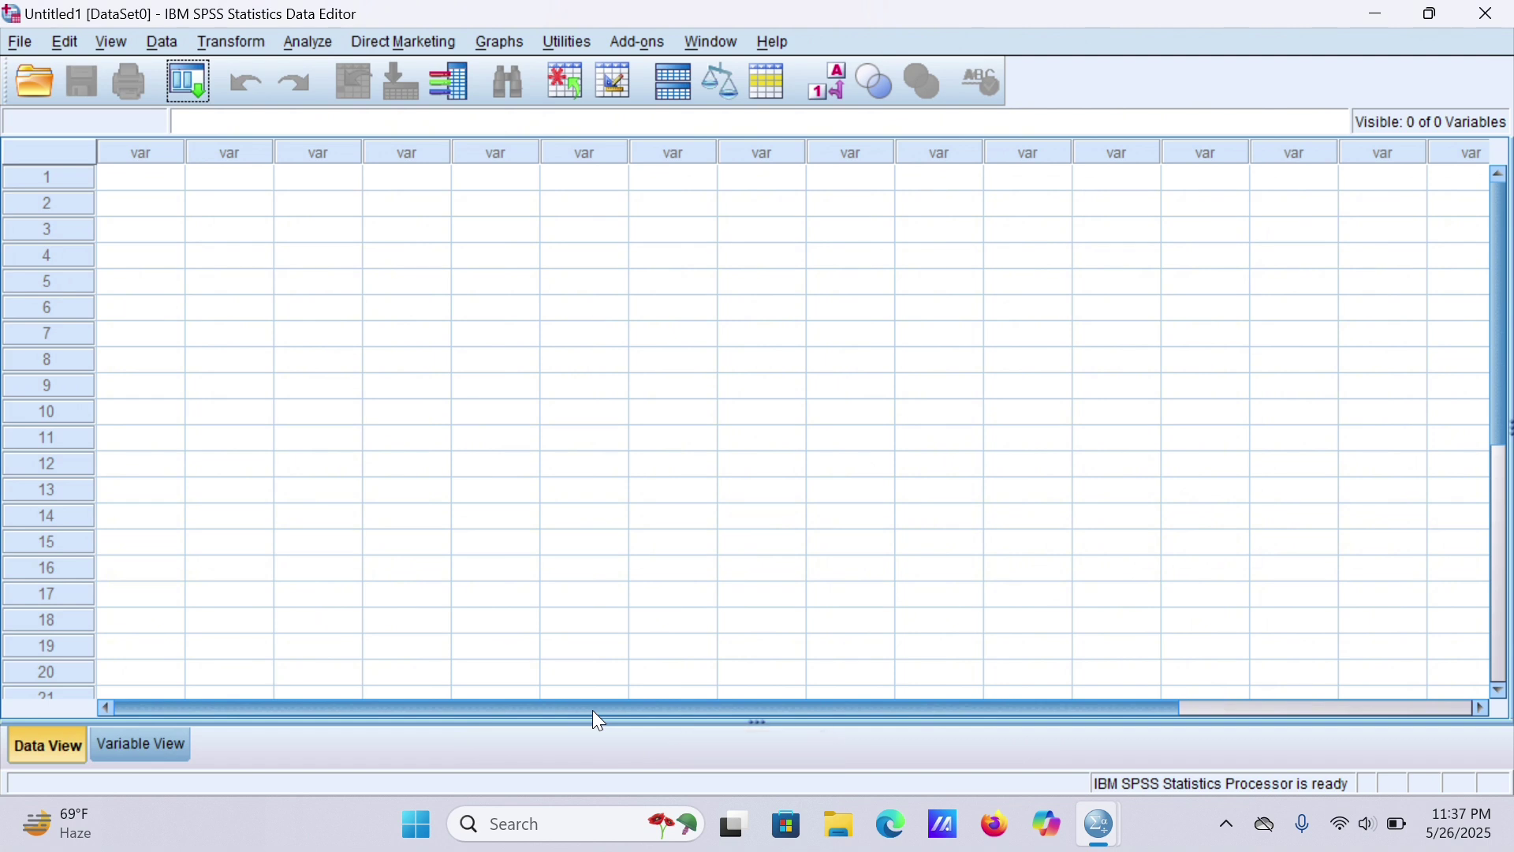
# - Define two numeric variables named Lokasi and Kepuasan in the variable definitions
pyautogui.click(157, 749)
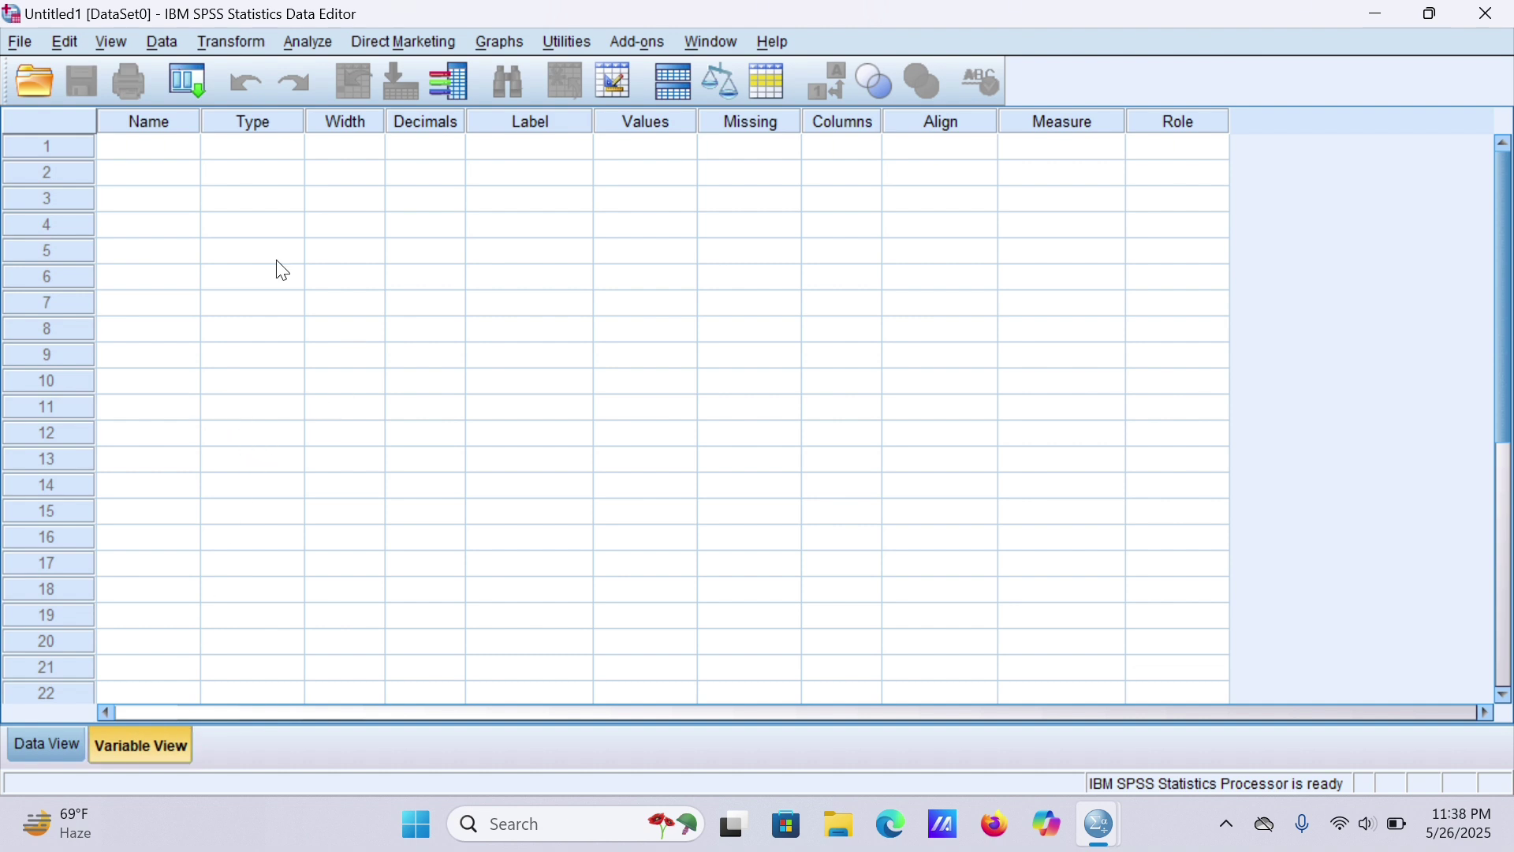
pyautogui.click(150, 153)
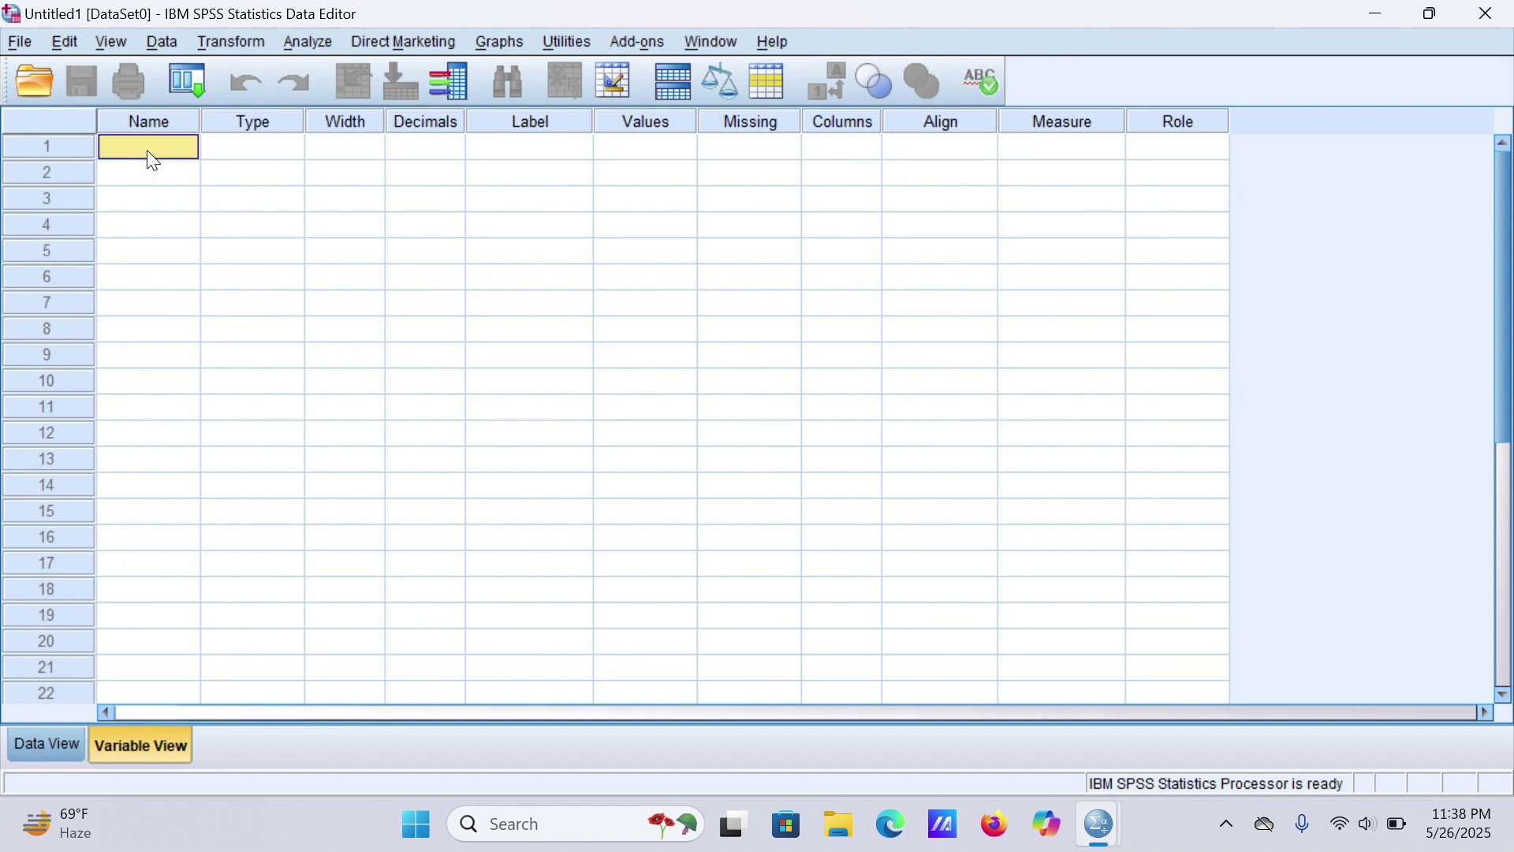
pyautogui.write('Lokasi')
pyautogui.click(153, 174)
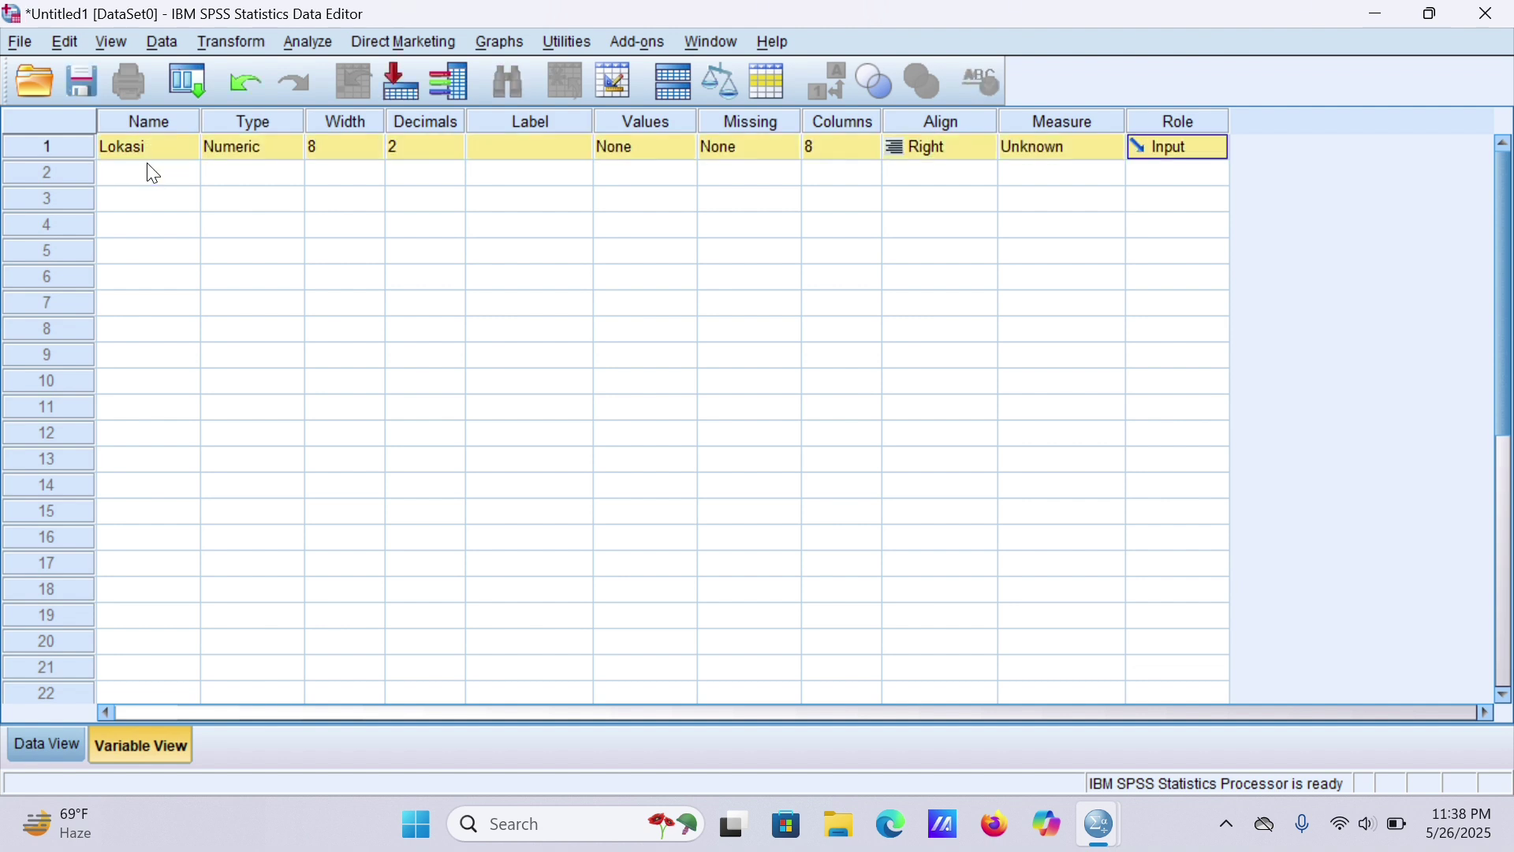
pyautogui.click(152, 173)
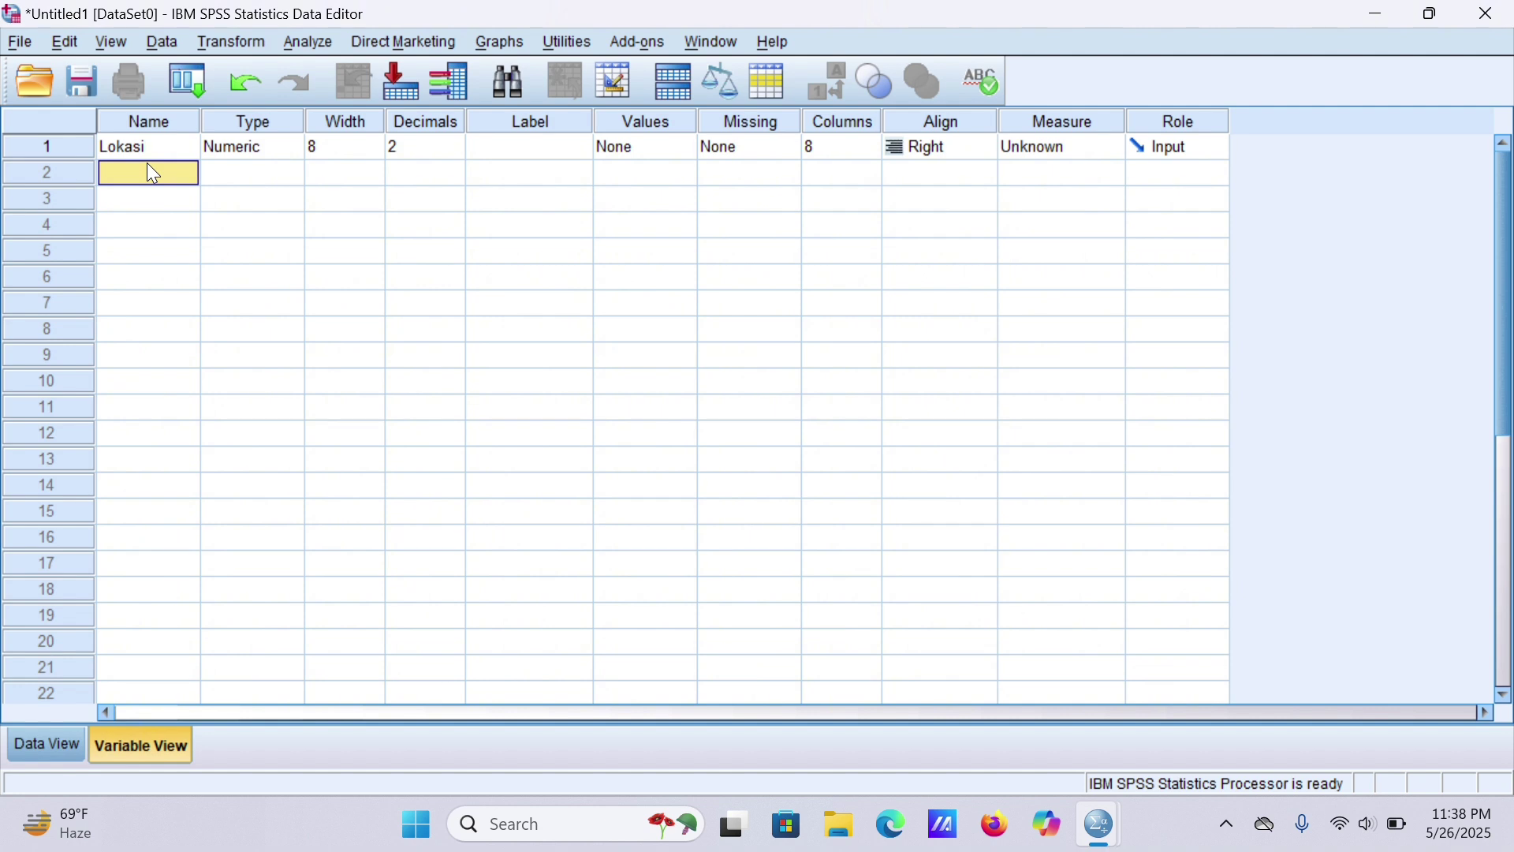
pyautogui.click(149, 164)
pyautogui.write('epuasan')
pyautogui.press('Return')
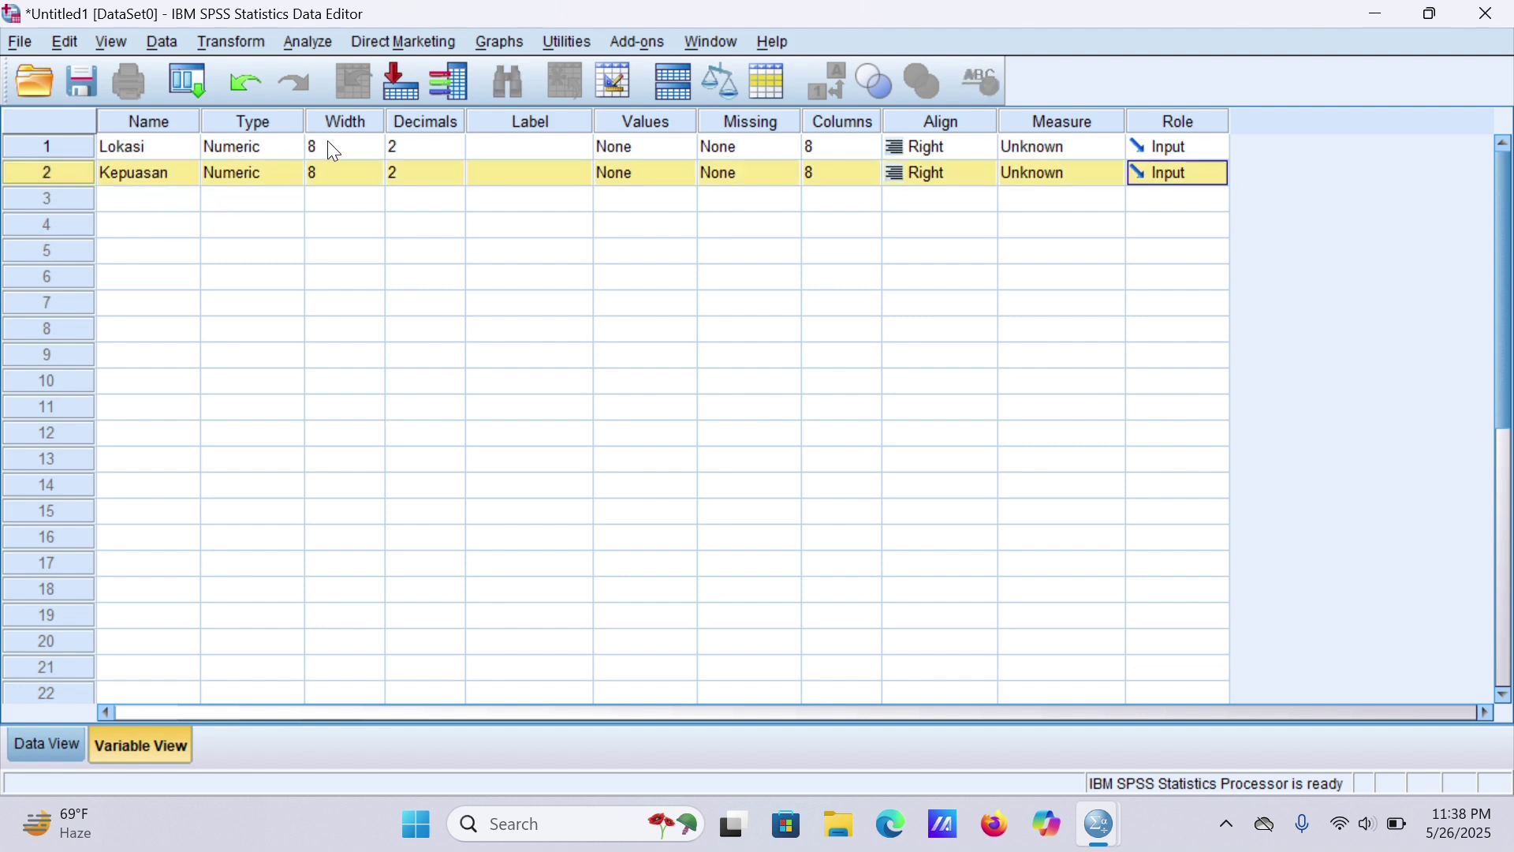
# - Set the decimals of both the Lokasi and Kepuasan variables to 0
pyautogui.doubleClick(404, 149)
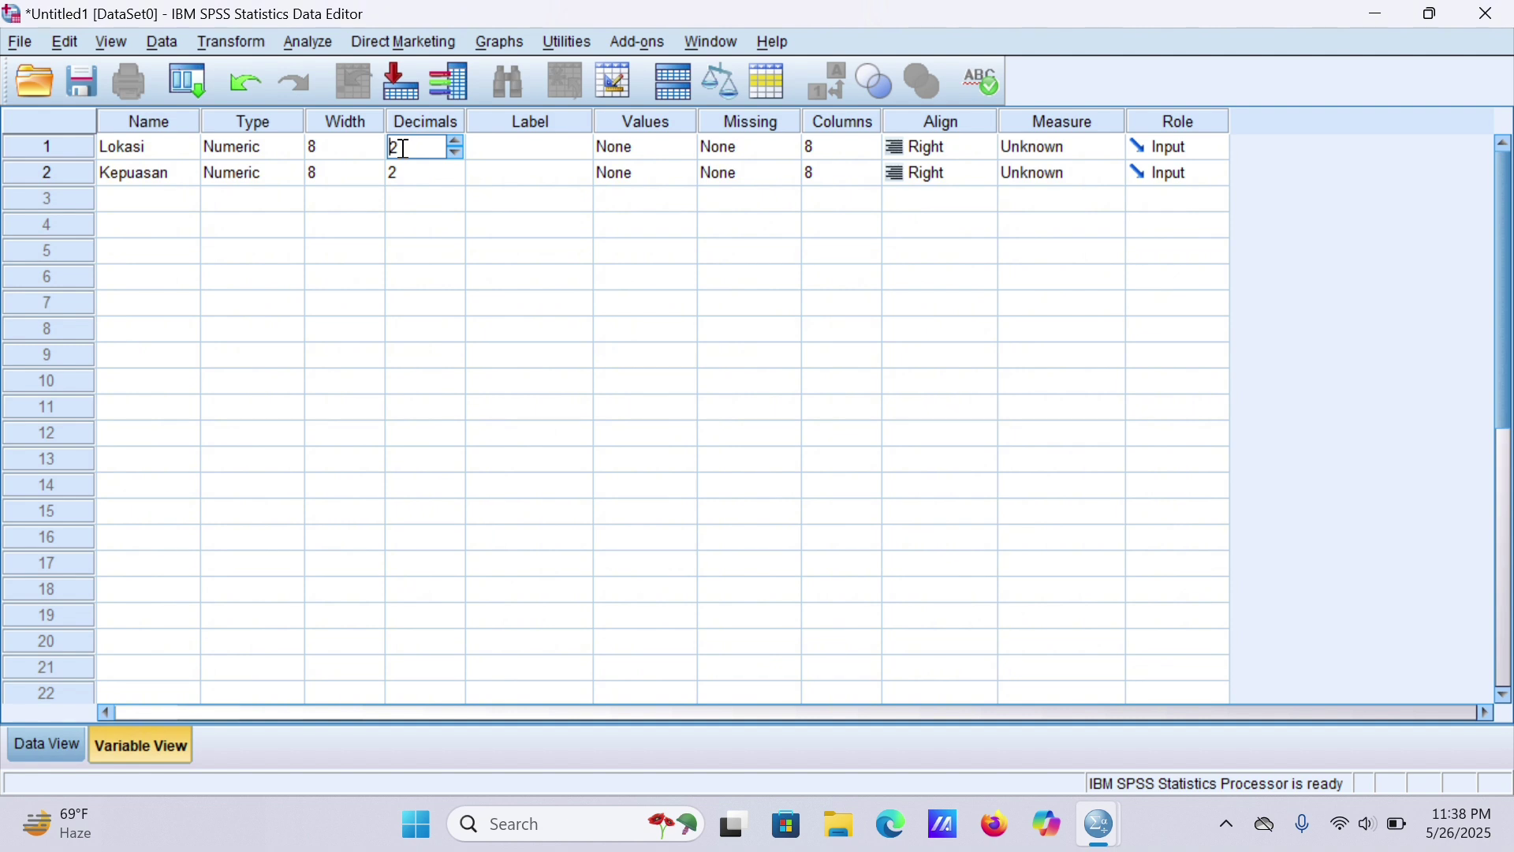
pyautogui.press('BackSpace')
pyautogui.write('0')
pyautogui.click(405, 169)
pyautogui.click(406, 169)
pyautogui.write('0')
pyautogui.press('Delete')
pyautogui.click(465, 223)
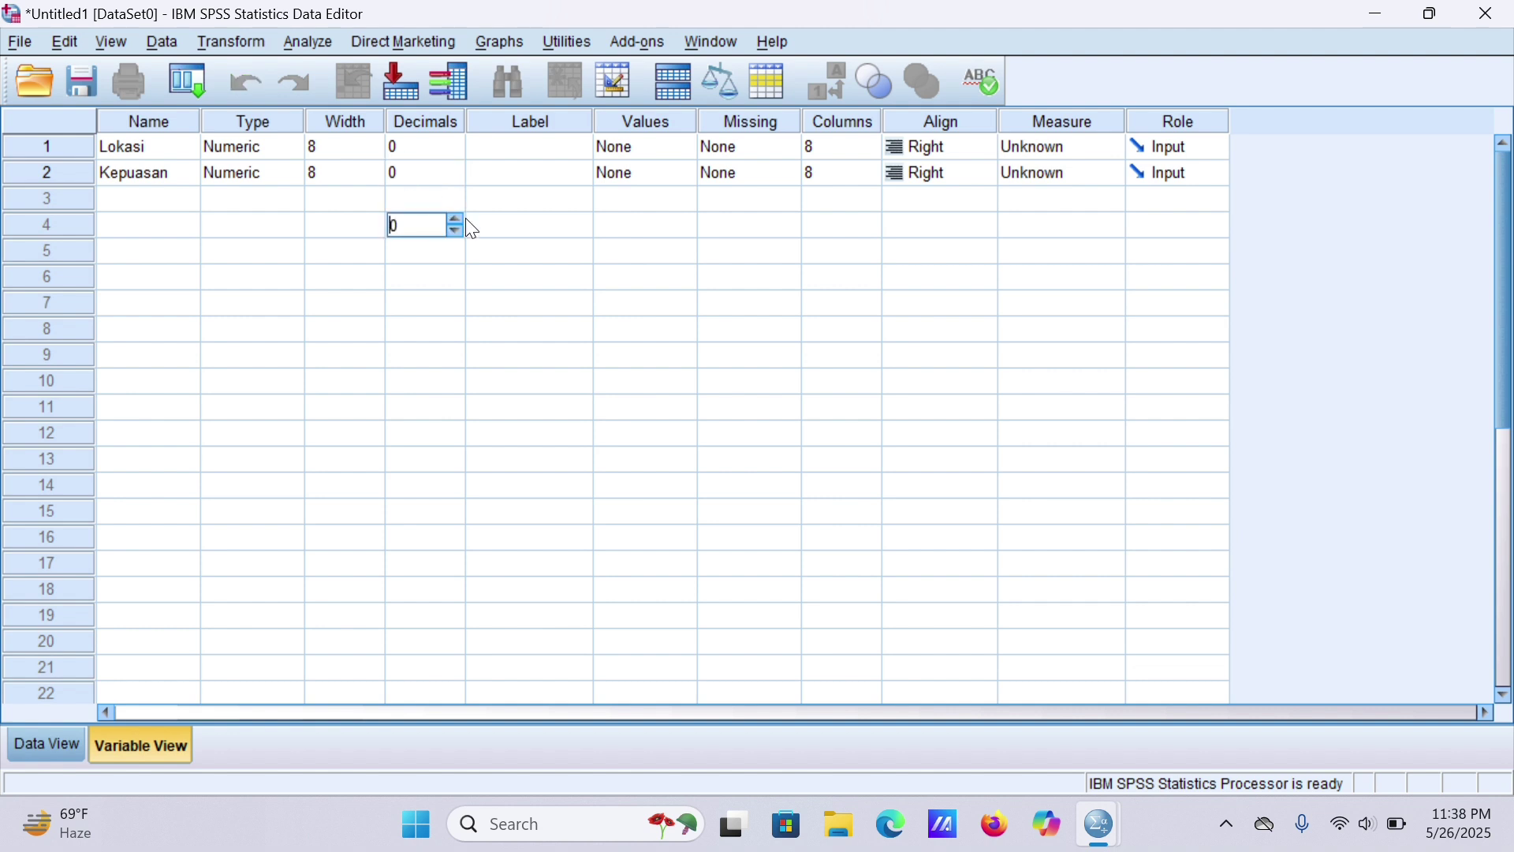
# - Label the Lokasi variable "Lokasi" and the Kepuasan variable "Kepuasan nasabah"
pyautogui.click(518, 160)
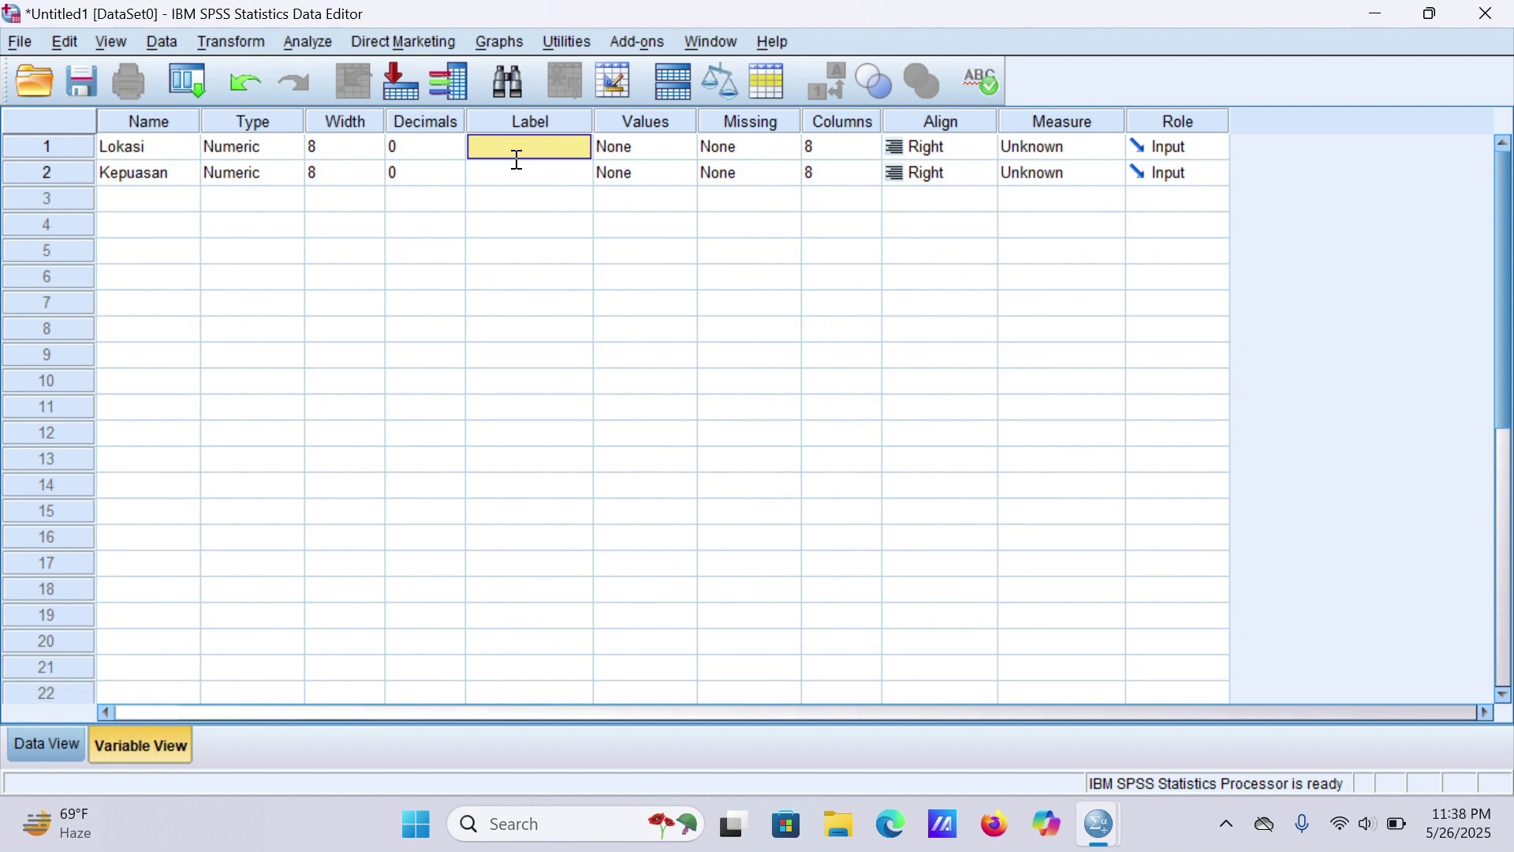
pyautogui.write('Lo')
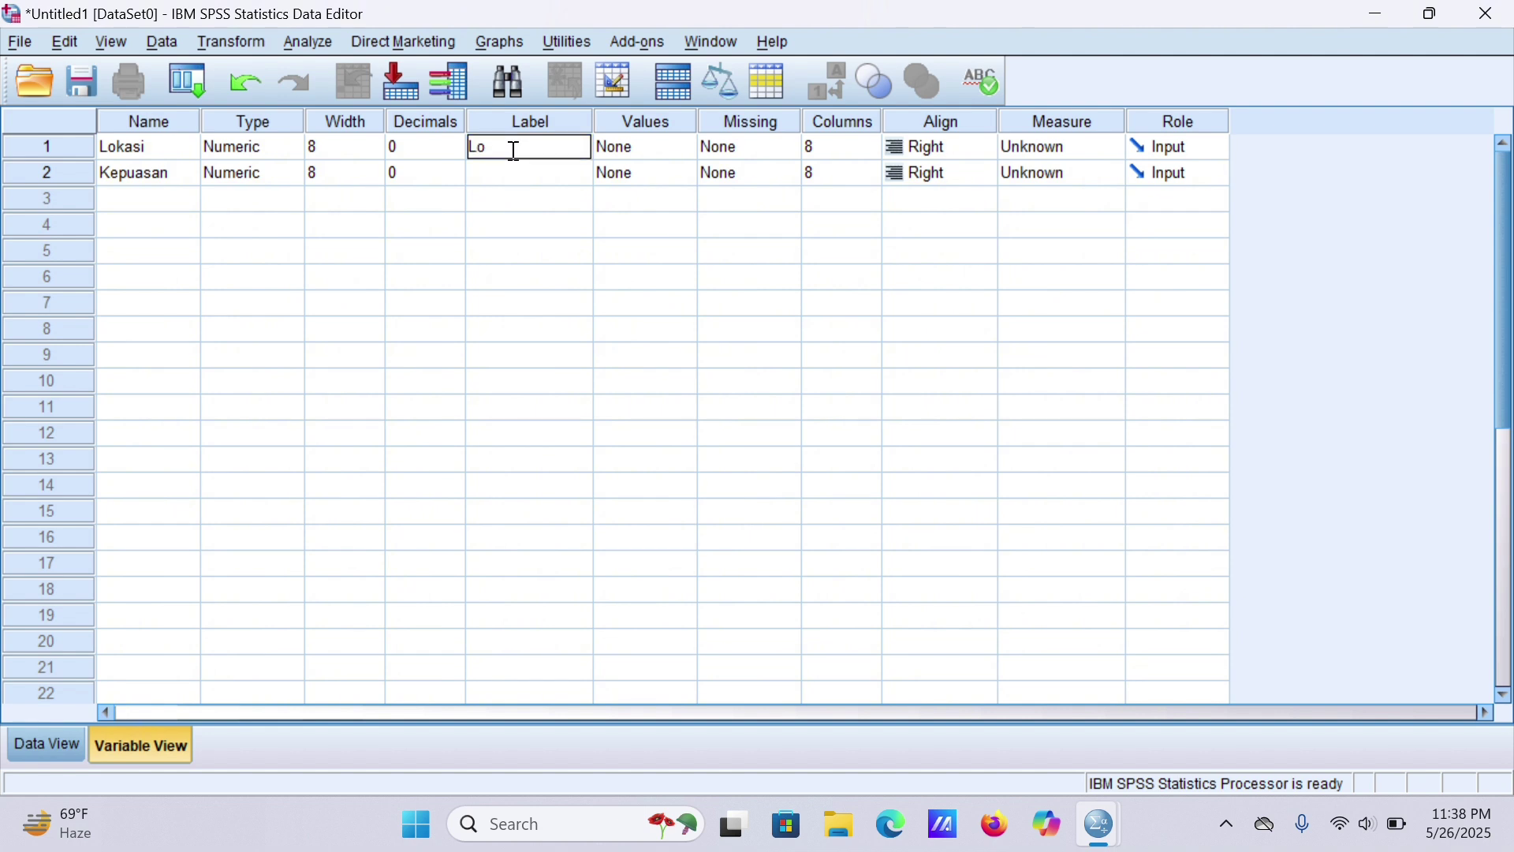
pyautogui.write('kasi')
pyautogui.click(519, 181)
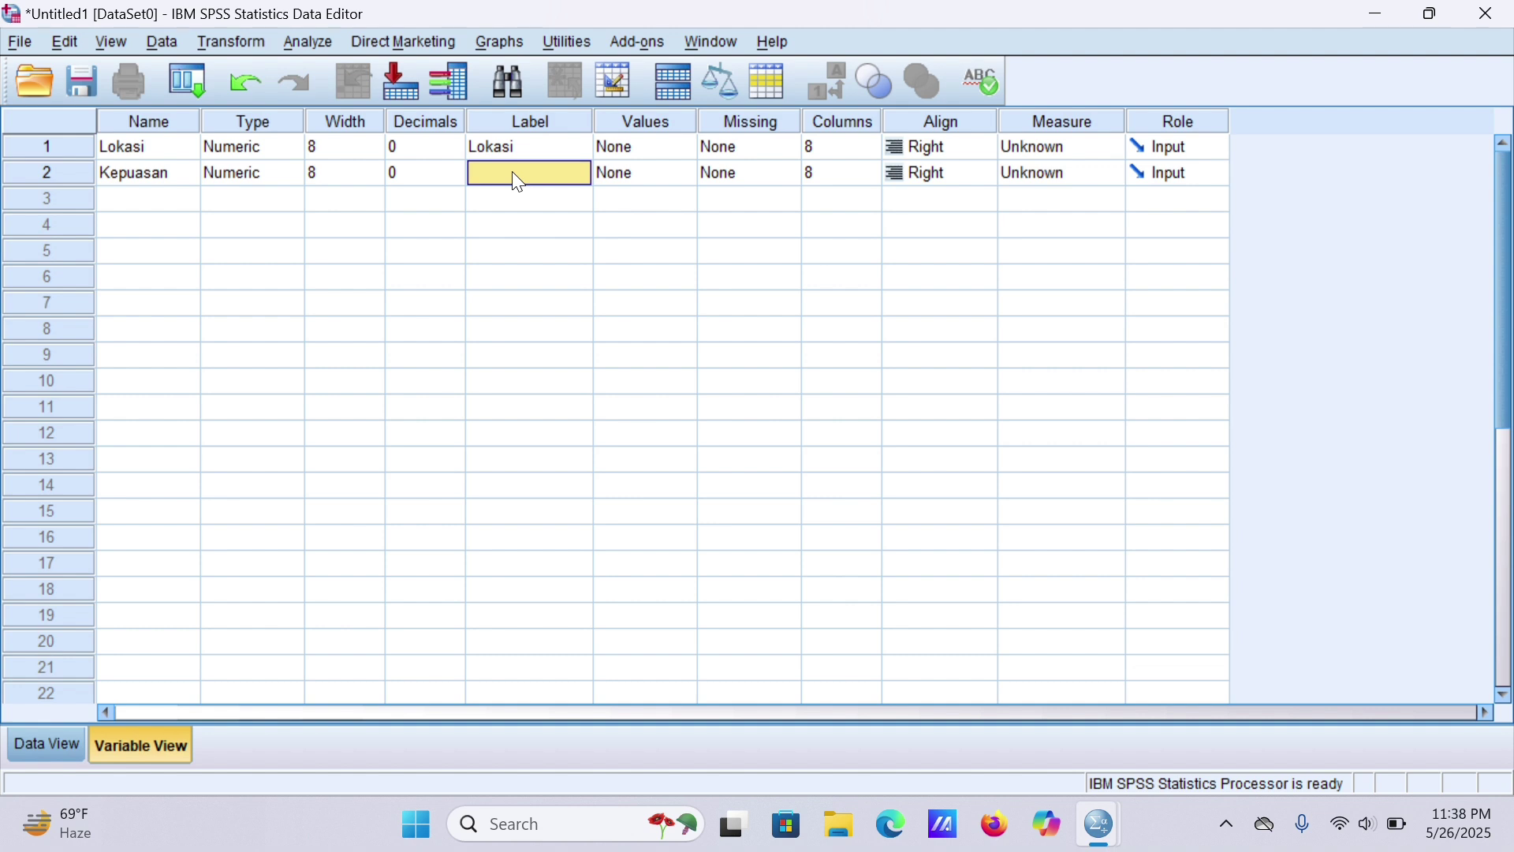
pyautogui.click(512, 172)
pyautogui.write('K')
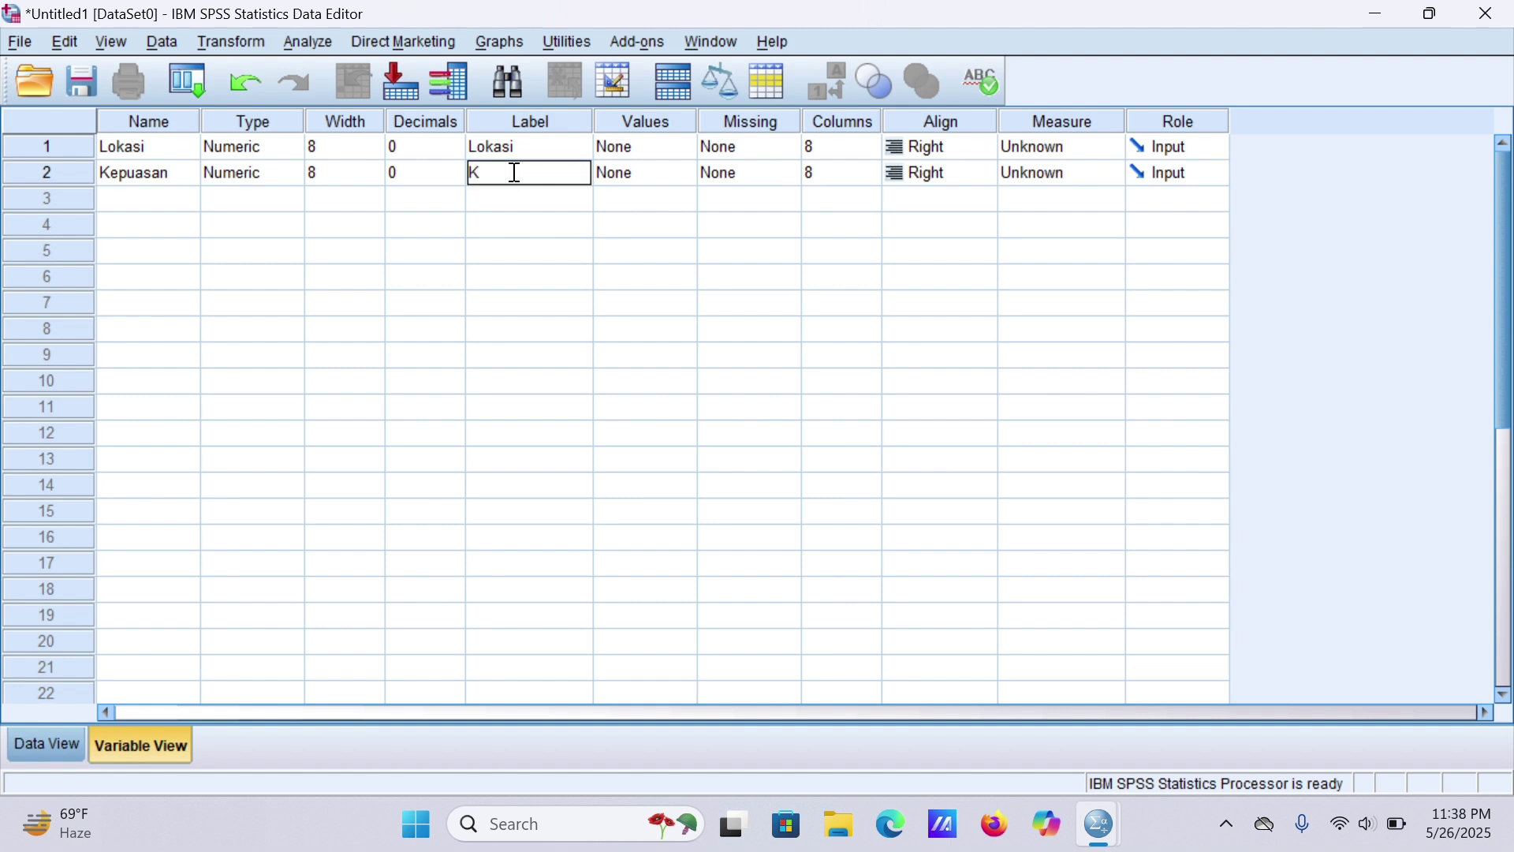
pyautogui.write('epuasan nasabah')
# - Set the measurement level of both Lokasi and Kepuasan to Ordinal
pyautogui.click(1034, 146)
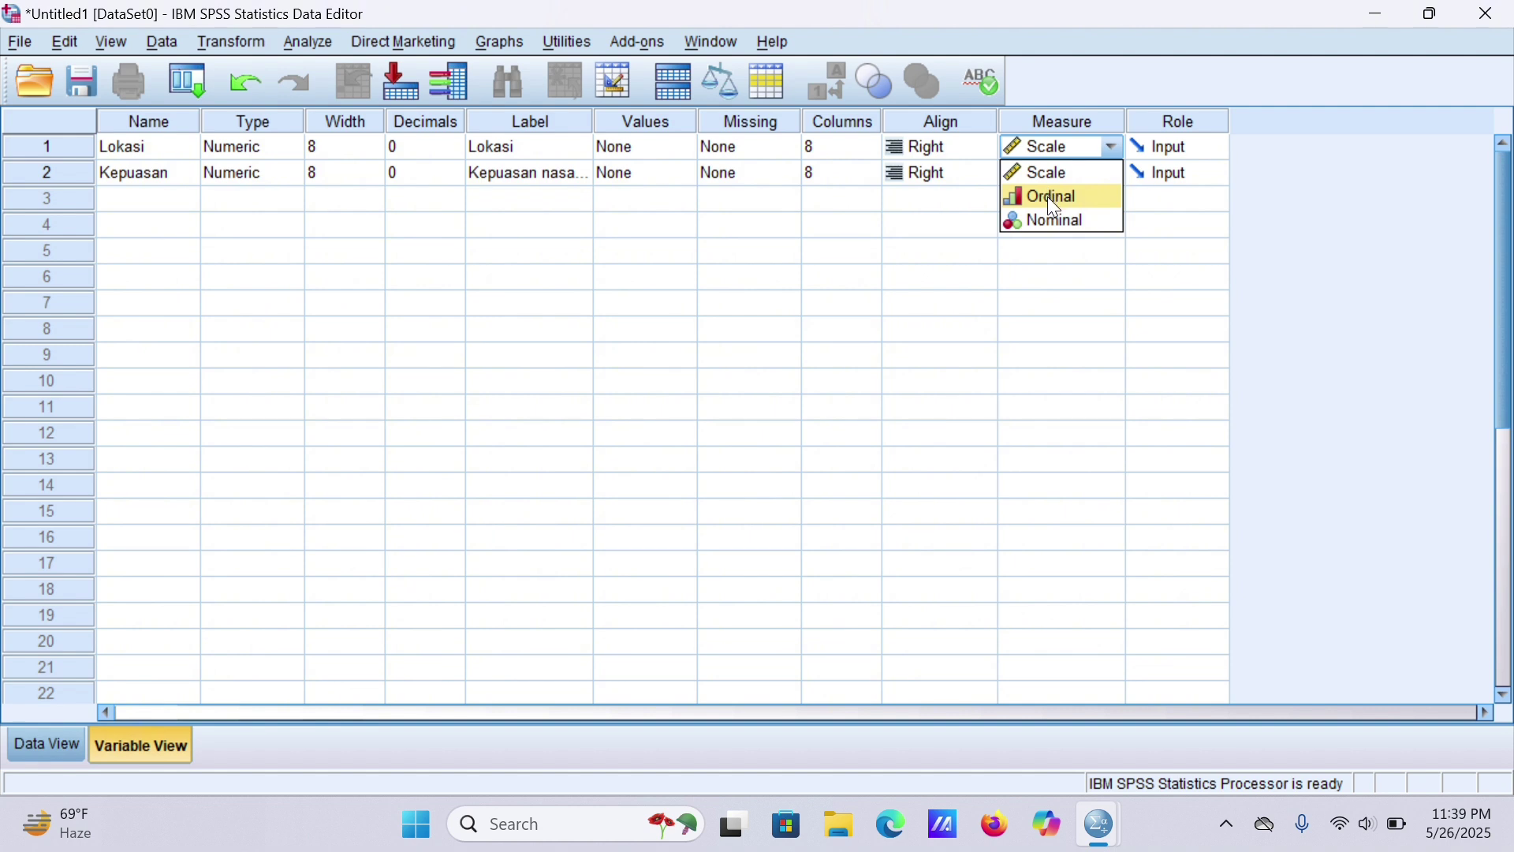
pyautogui.click(1048, 197)
pyautogui.click(1036, 179)
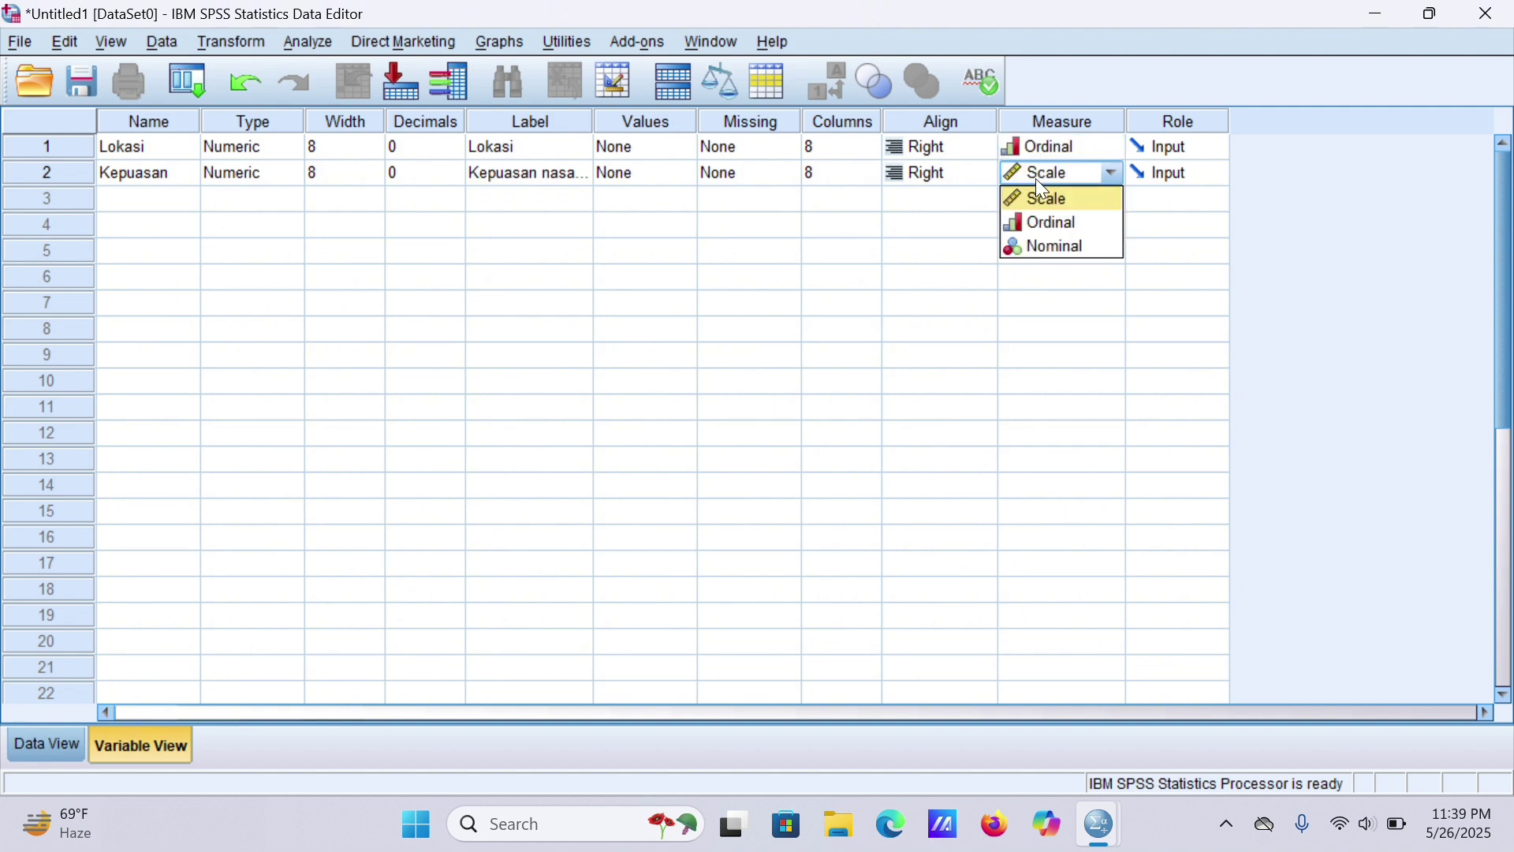
pyautogui.click(1049, 221)
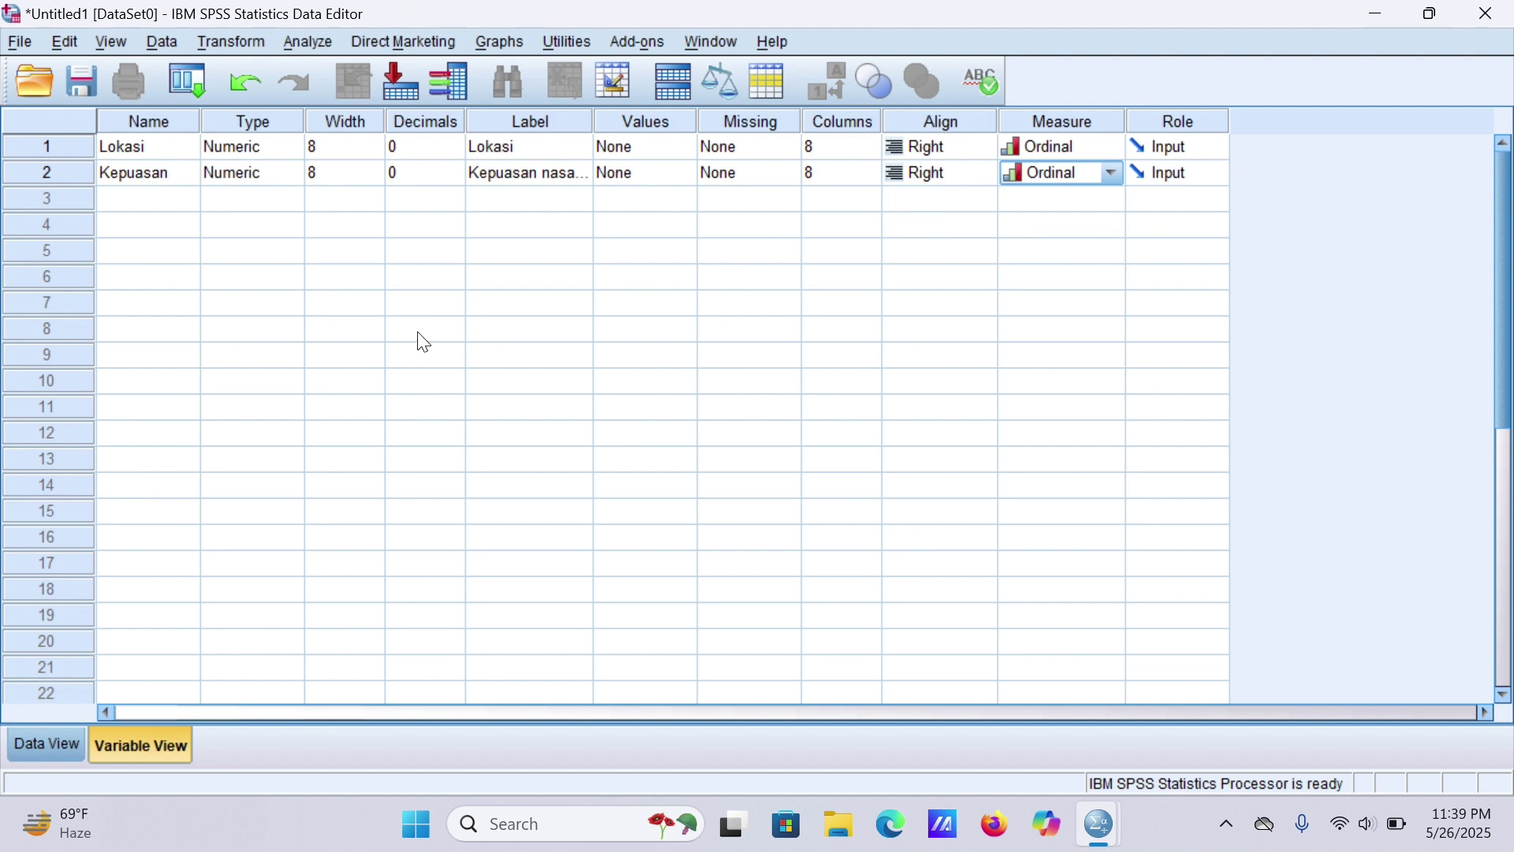
# - Enter the Lokasi scores 3, 2, 4, 4 and 3 for cases 1 to 5 in the data sheet
pyautogui.click(55, 746)
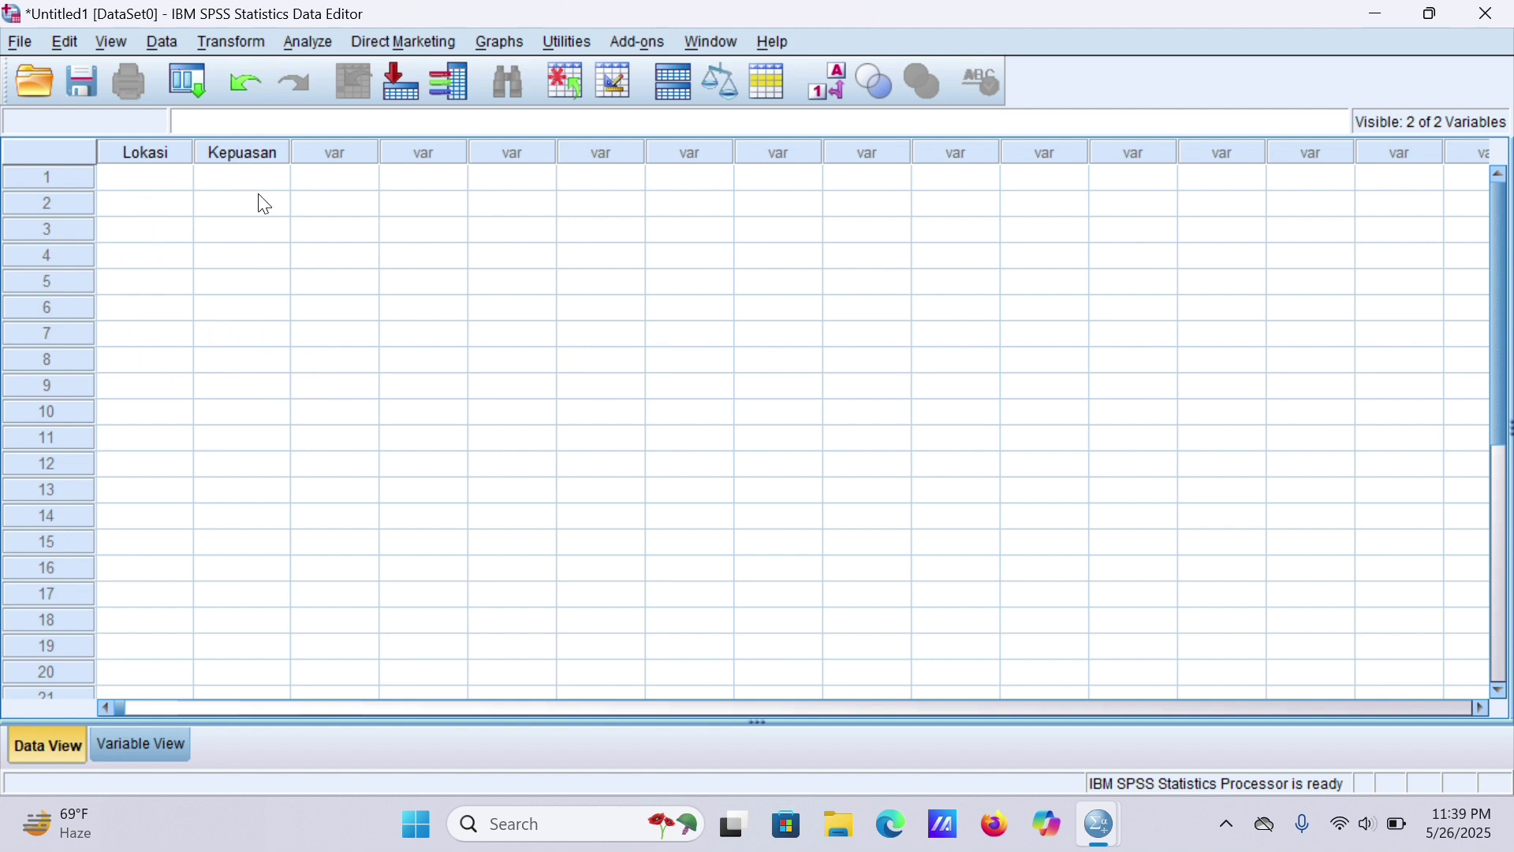
pyautogui.click(165, 181)
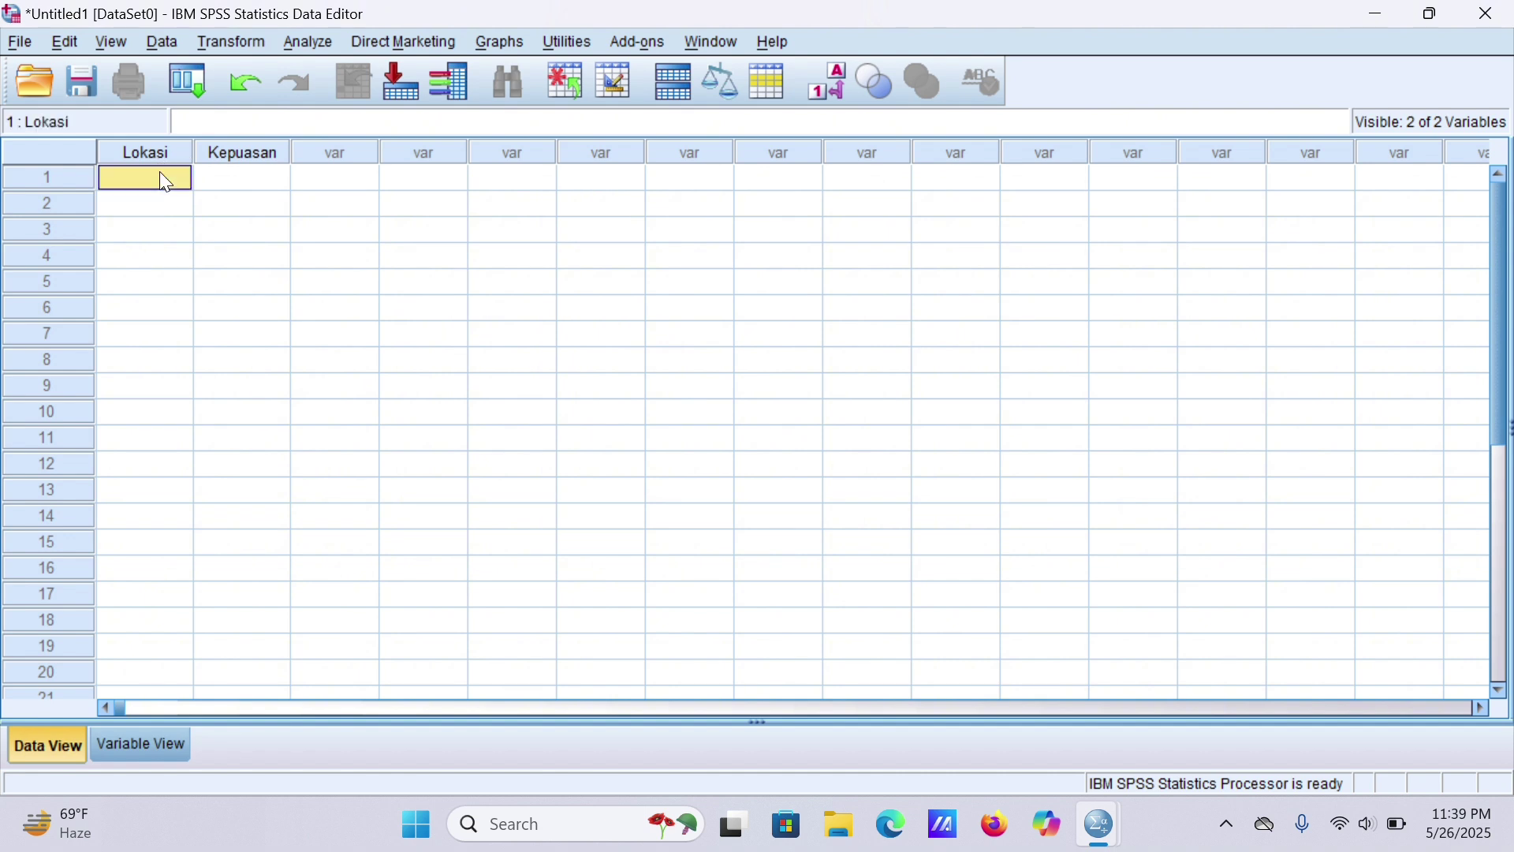
pyautogui.write('3')
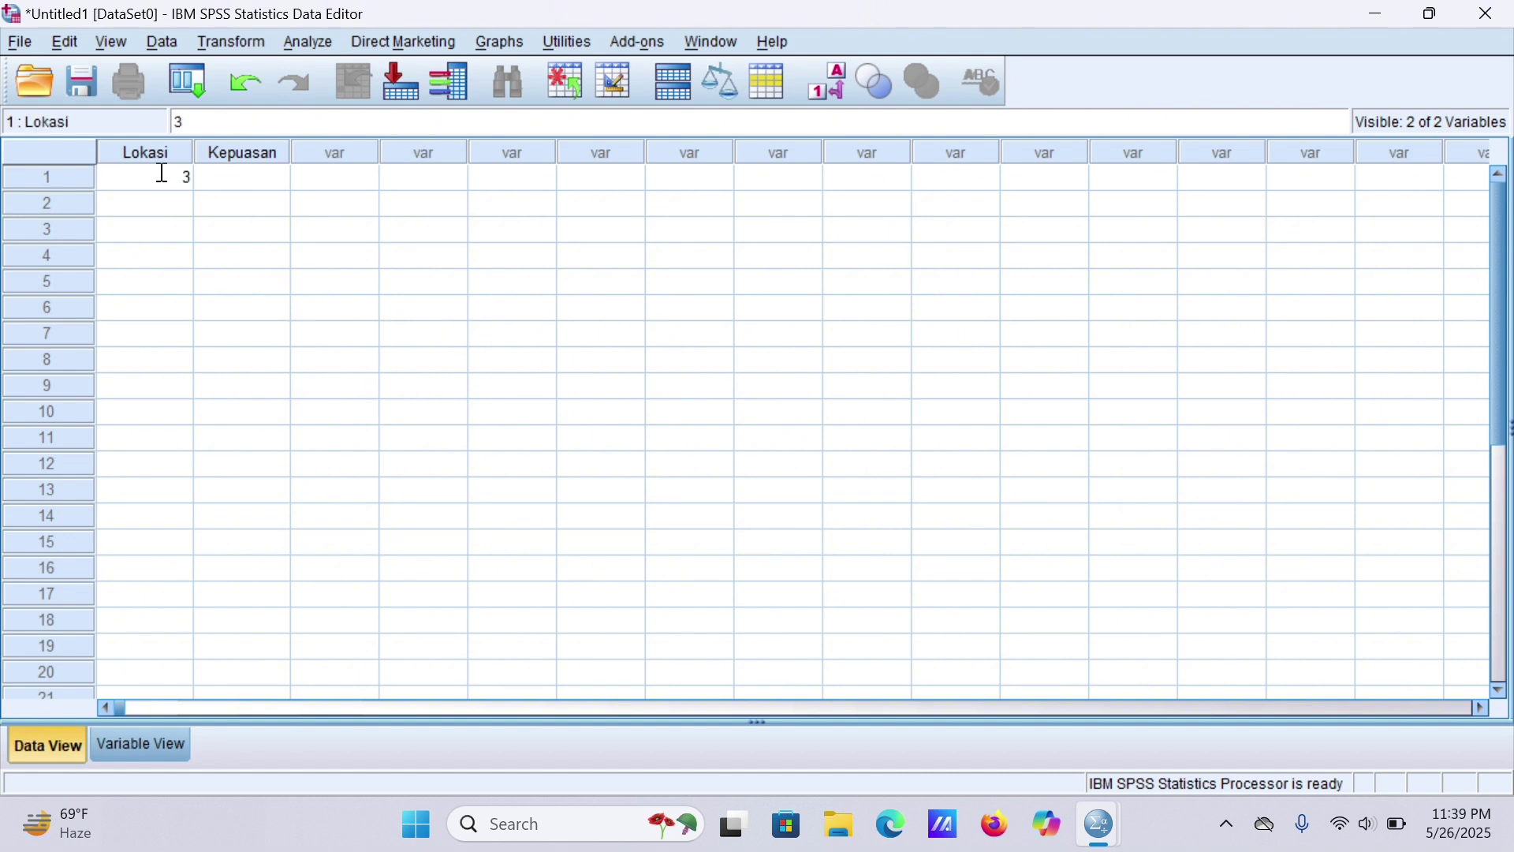
pyautogui.click(179, 206)
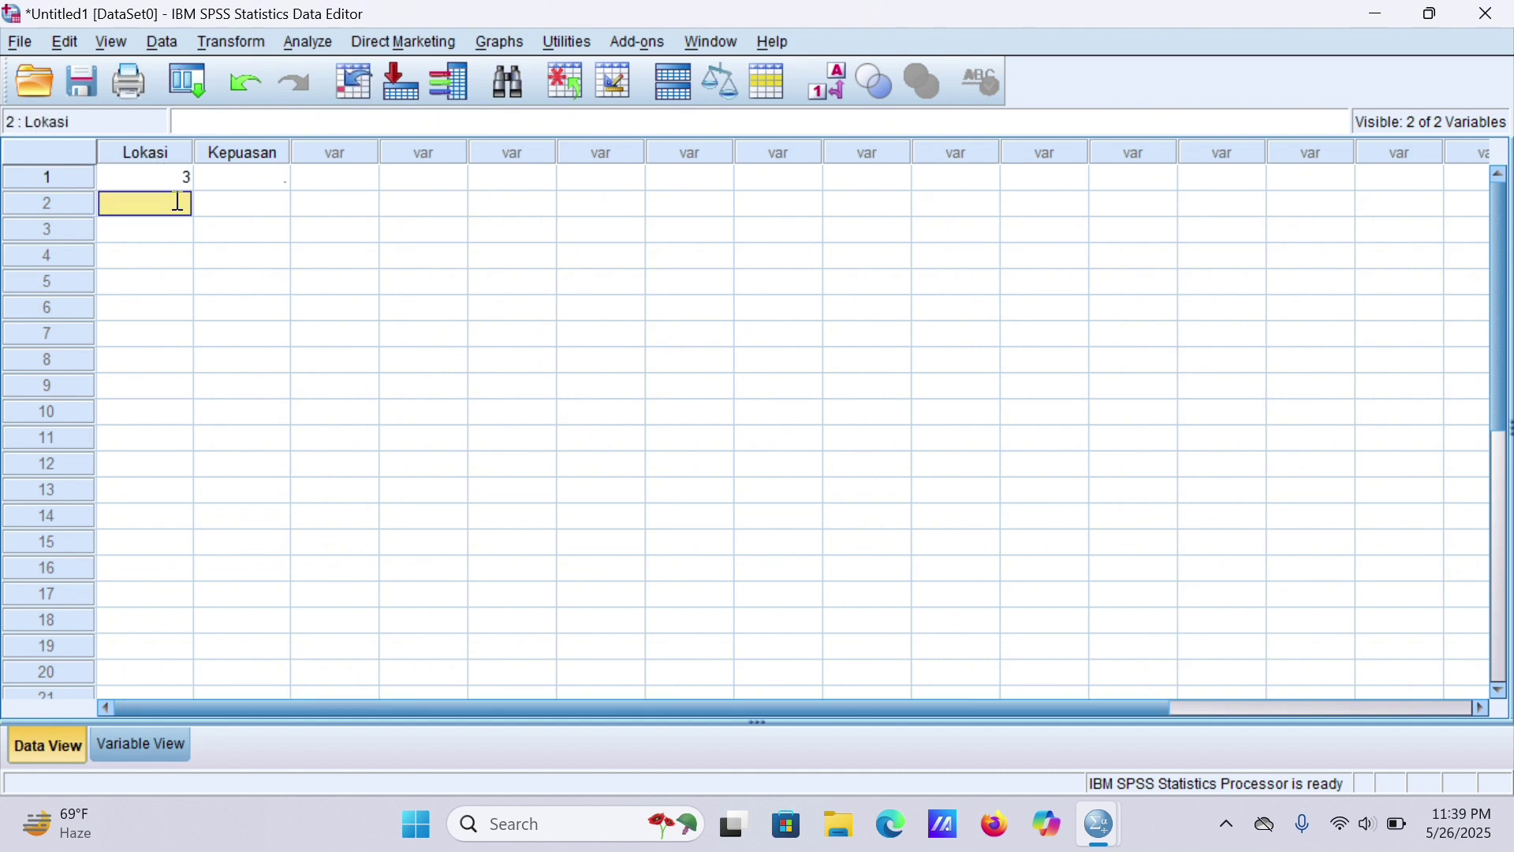
pyautogui.write('2')
pyautogui.click(180, 232)
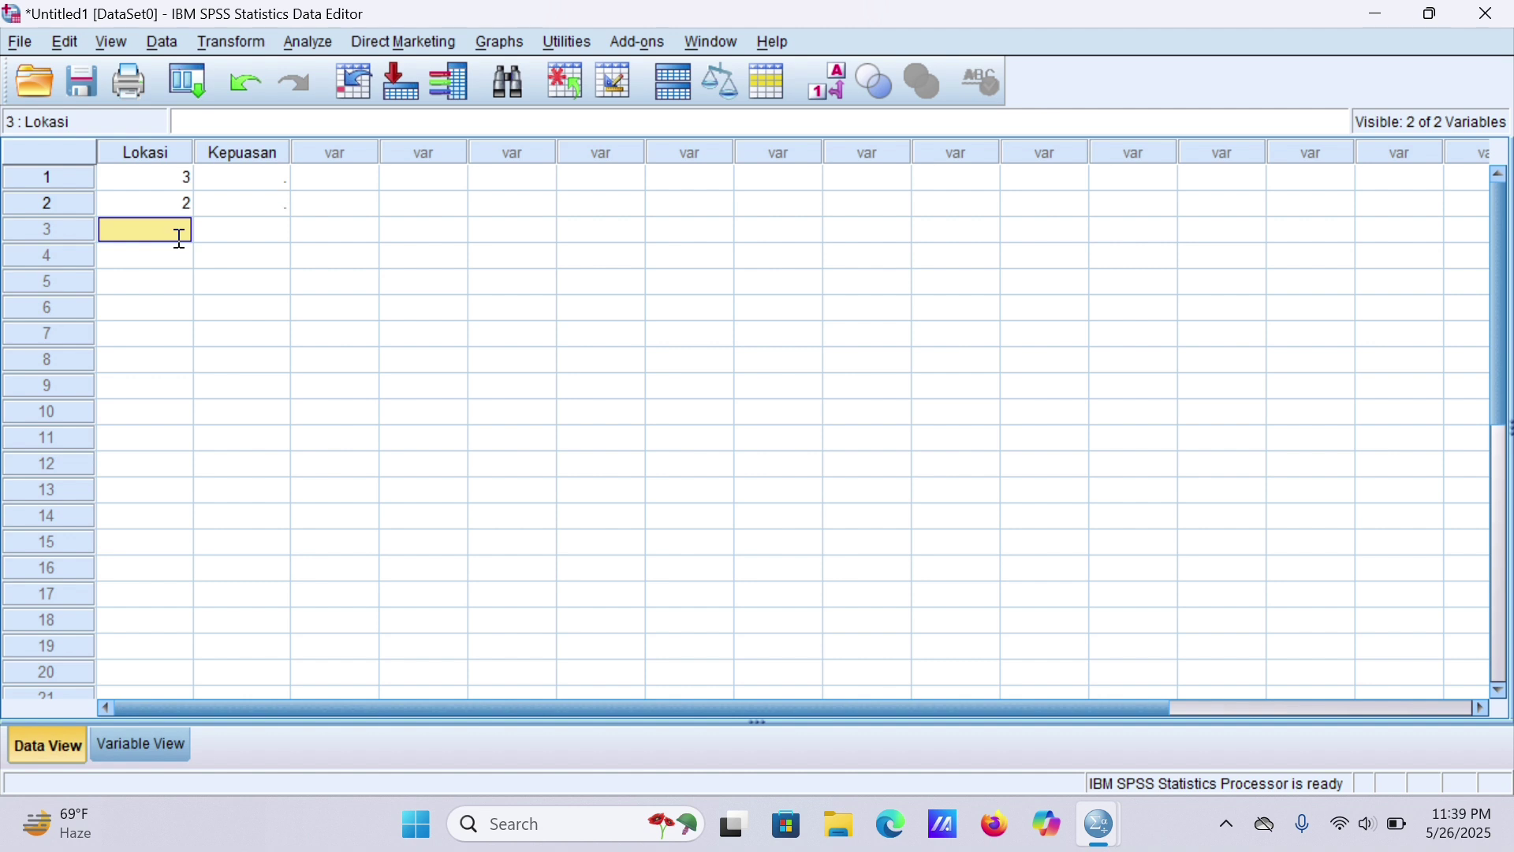
pyautogui.write('4')
pyautogui.click(179, 259)
pyautogui.write('4')
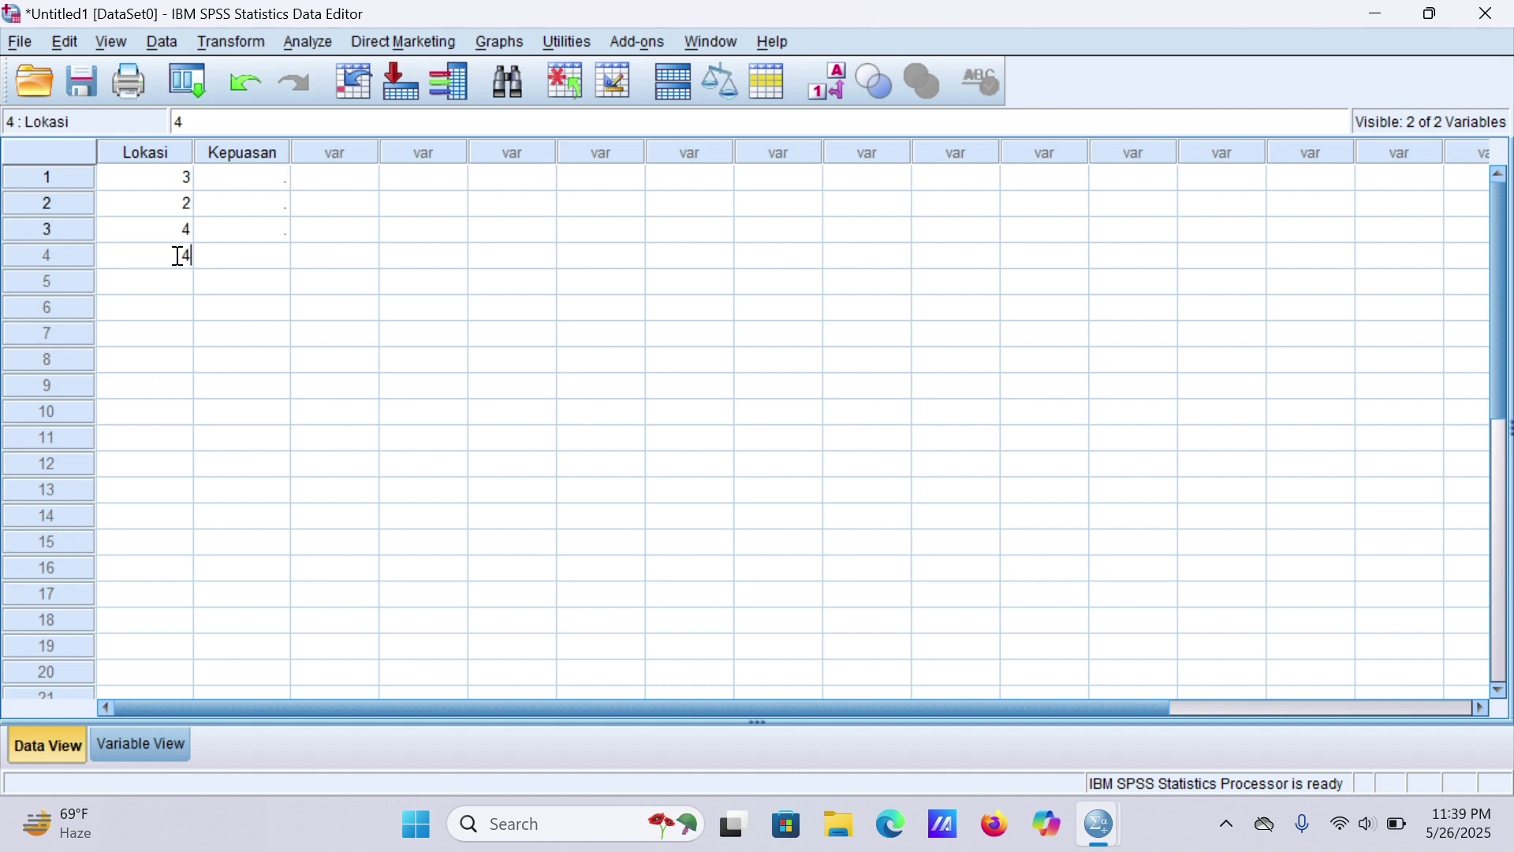
pyautogui.click(177, 273)
pyautogui.write('3')
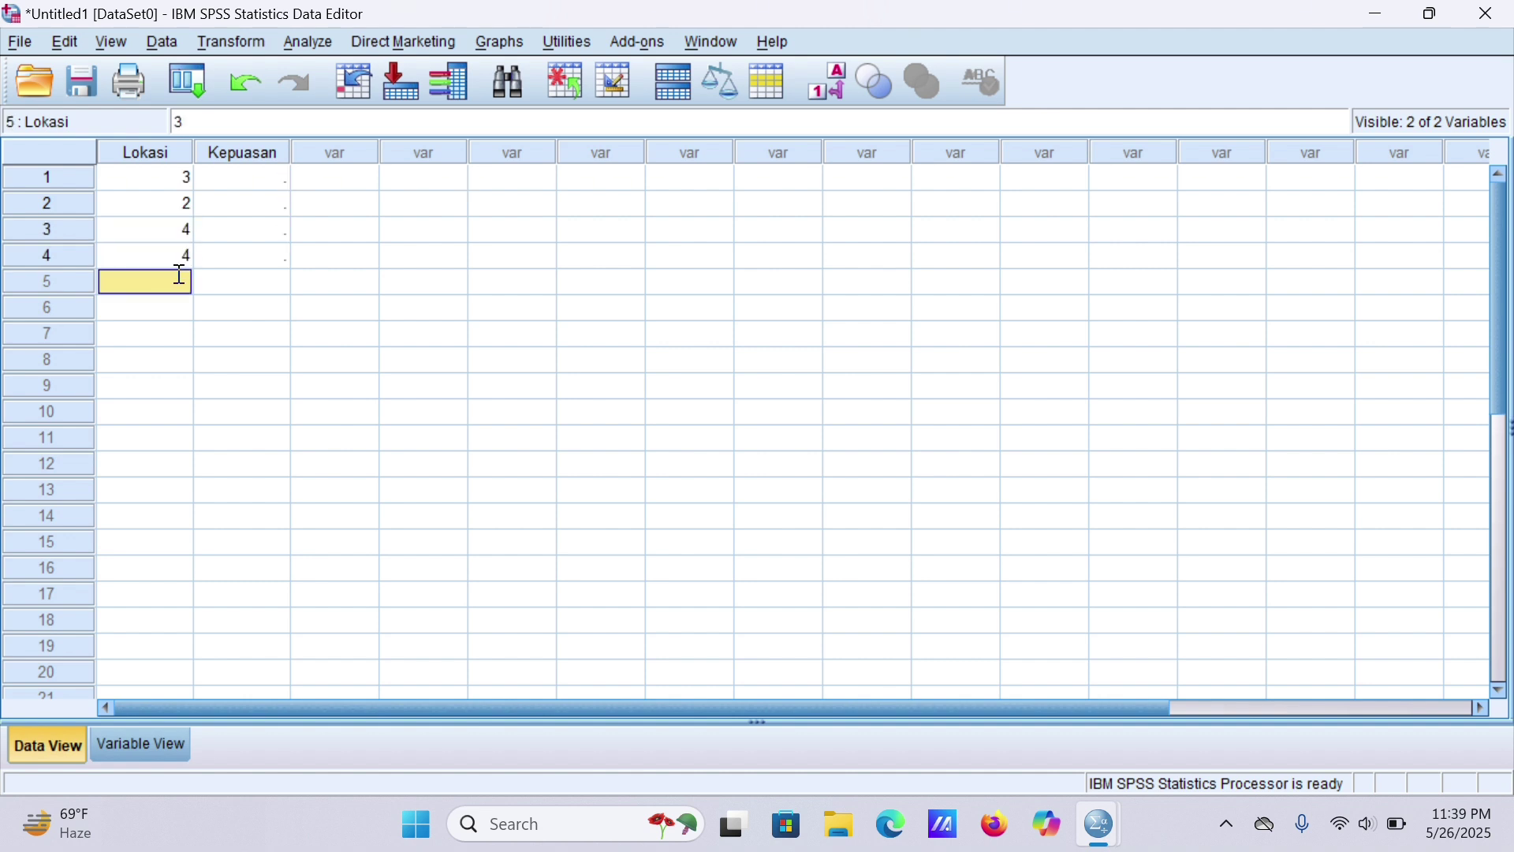
# - Enter the Lokasi scores 4, 5, 4, 5 and 4 for cases 6 to 10
pyautogui.click(187, 309)
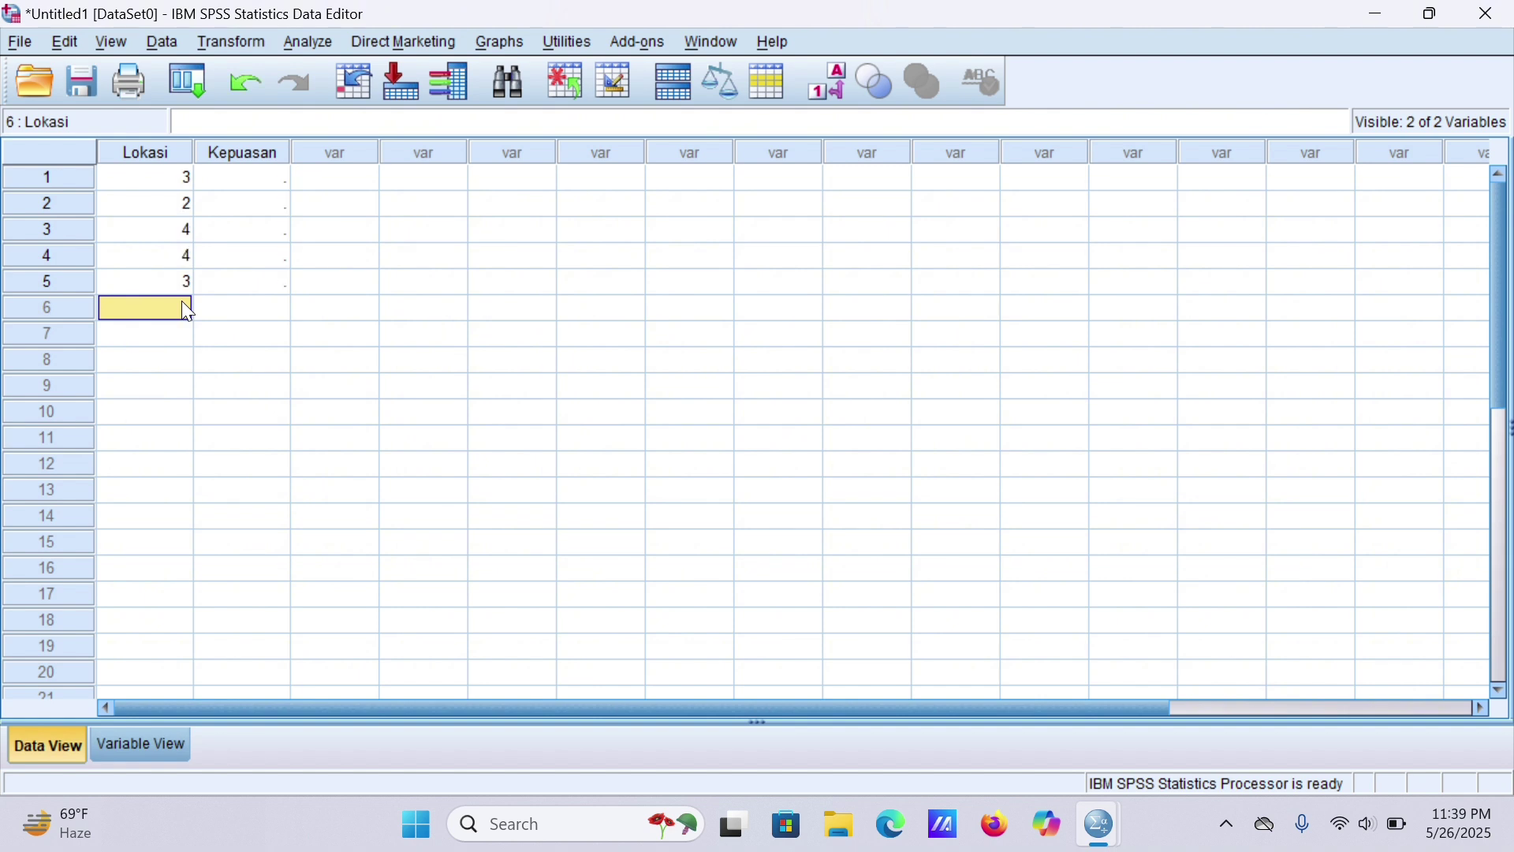
pyautogui.write('4')
pyautogui.click(181, 329)
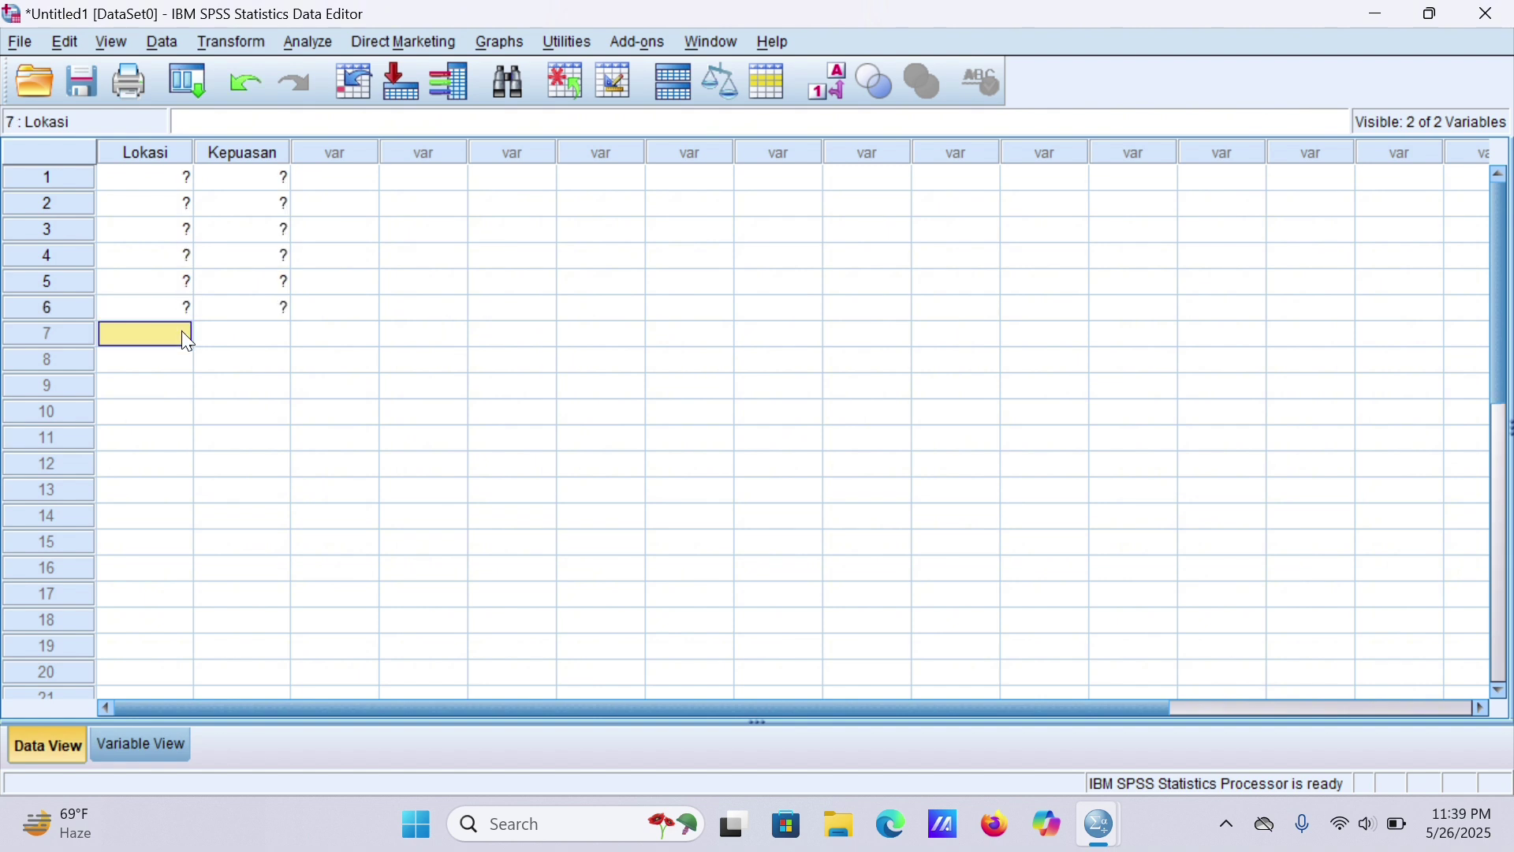
pyautogui.write('5')
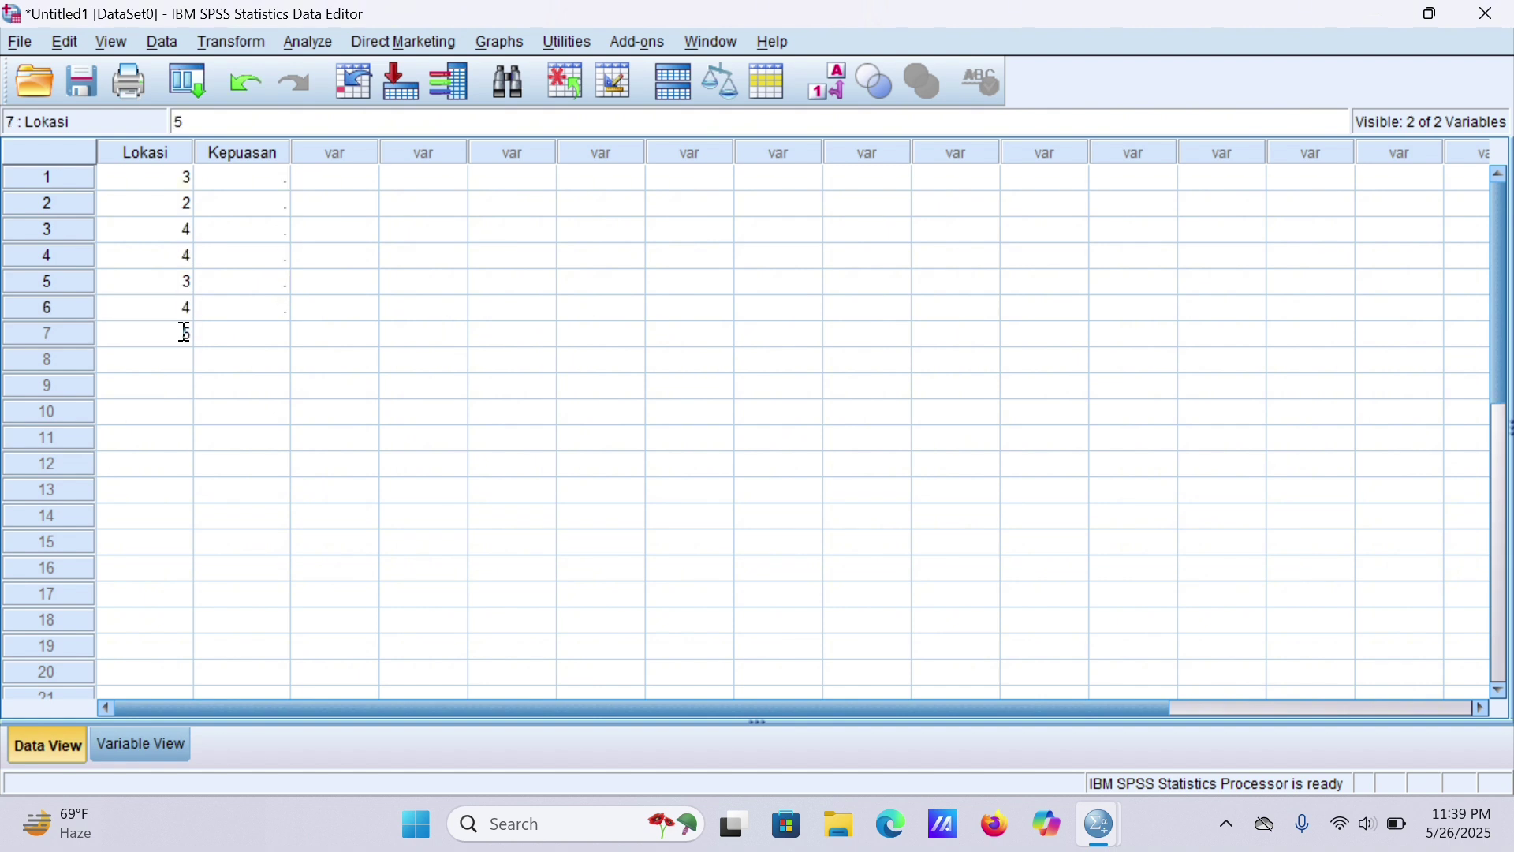
pyautogui.click(191, 364)
pyautogui.click(187, 363)
pyautogui.write('4')
pyautogui.click(183, 390)
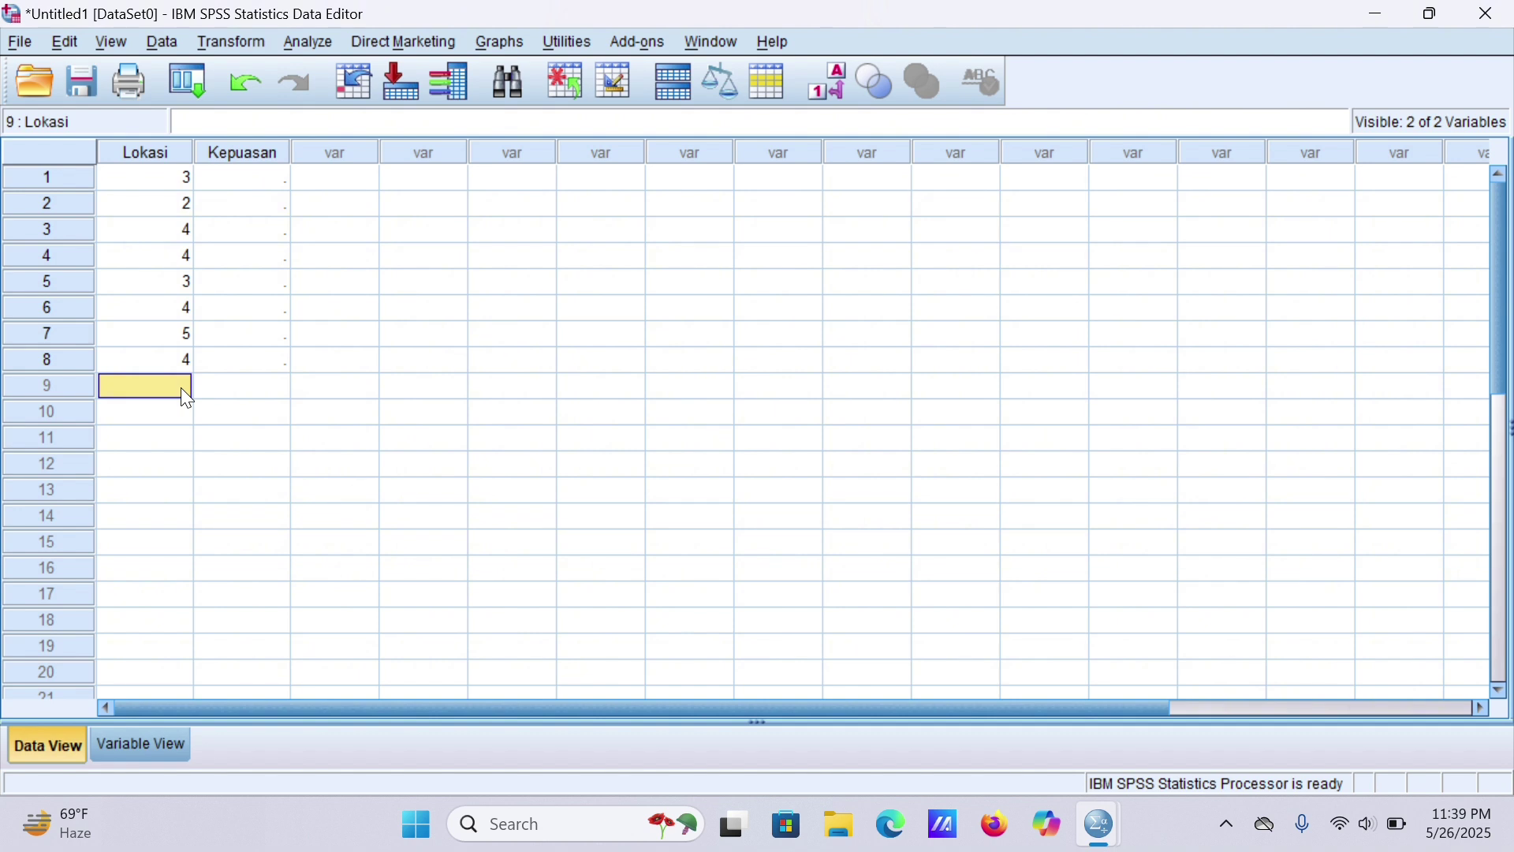
pyautogui.write('5')
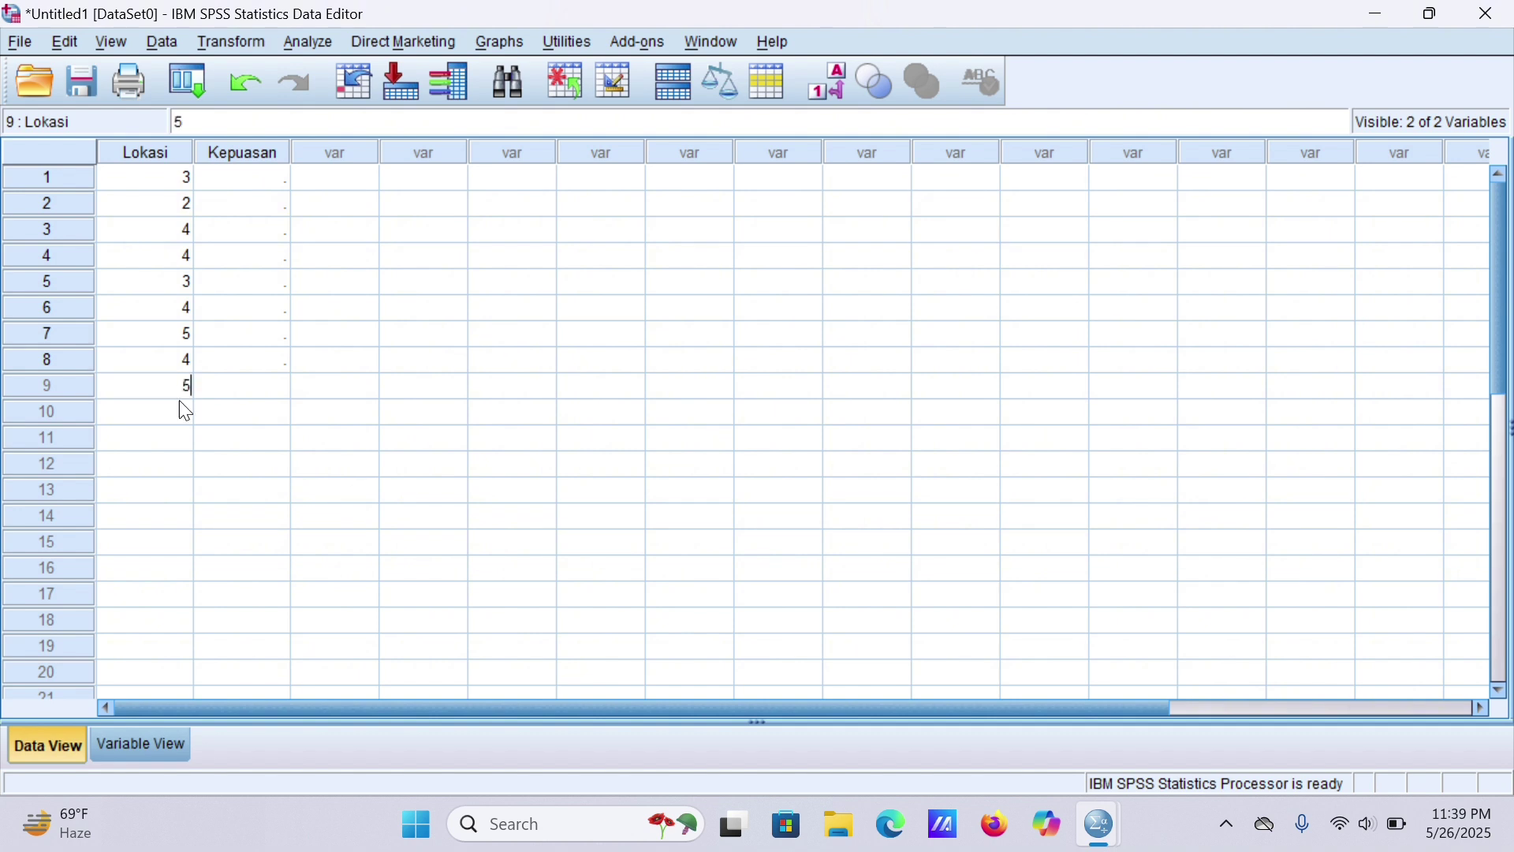
pyautogui.click(180, 403)
pyautogui.write('4')
# - Enter the Kepuasan scores 4, 3, 4, 5 and 4 for cases 1 to 5
pyautogui.click(254, 188)
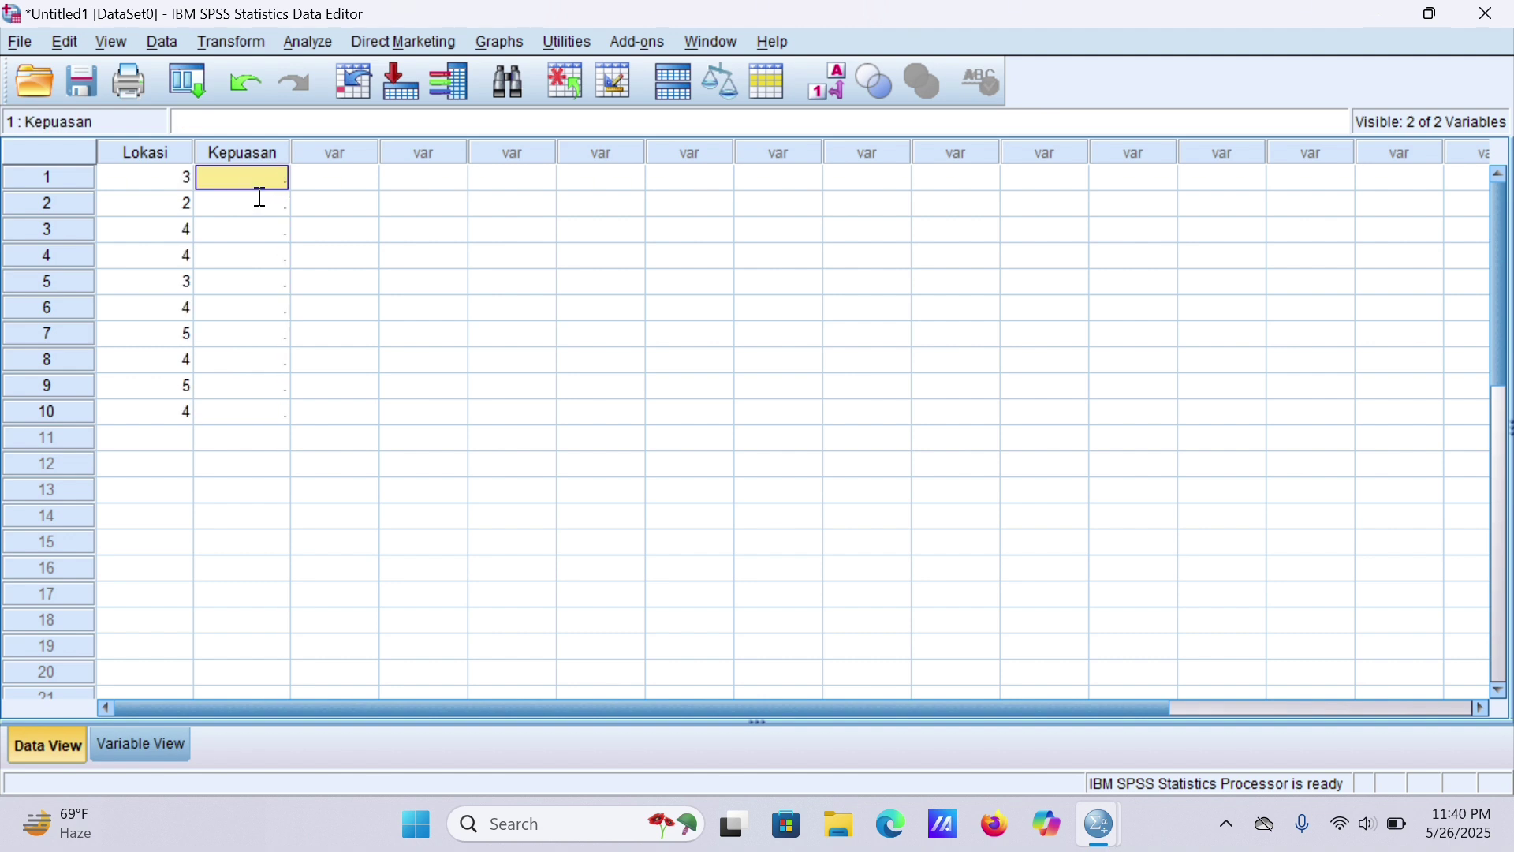
pyautogui.write('4')
pyautogui.click(254, 215)
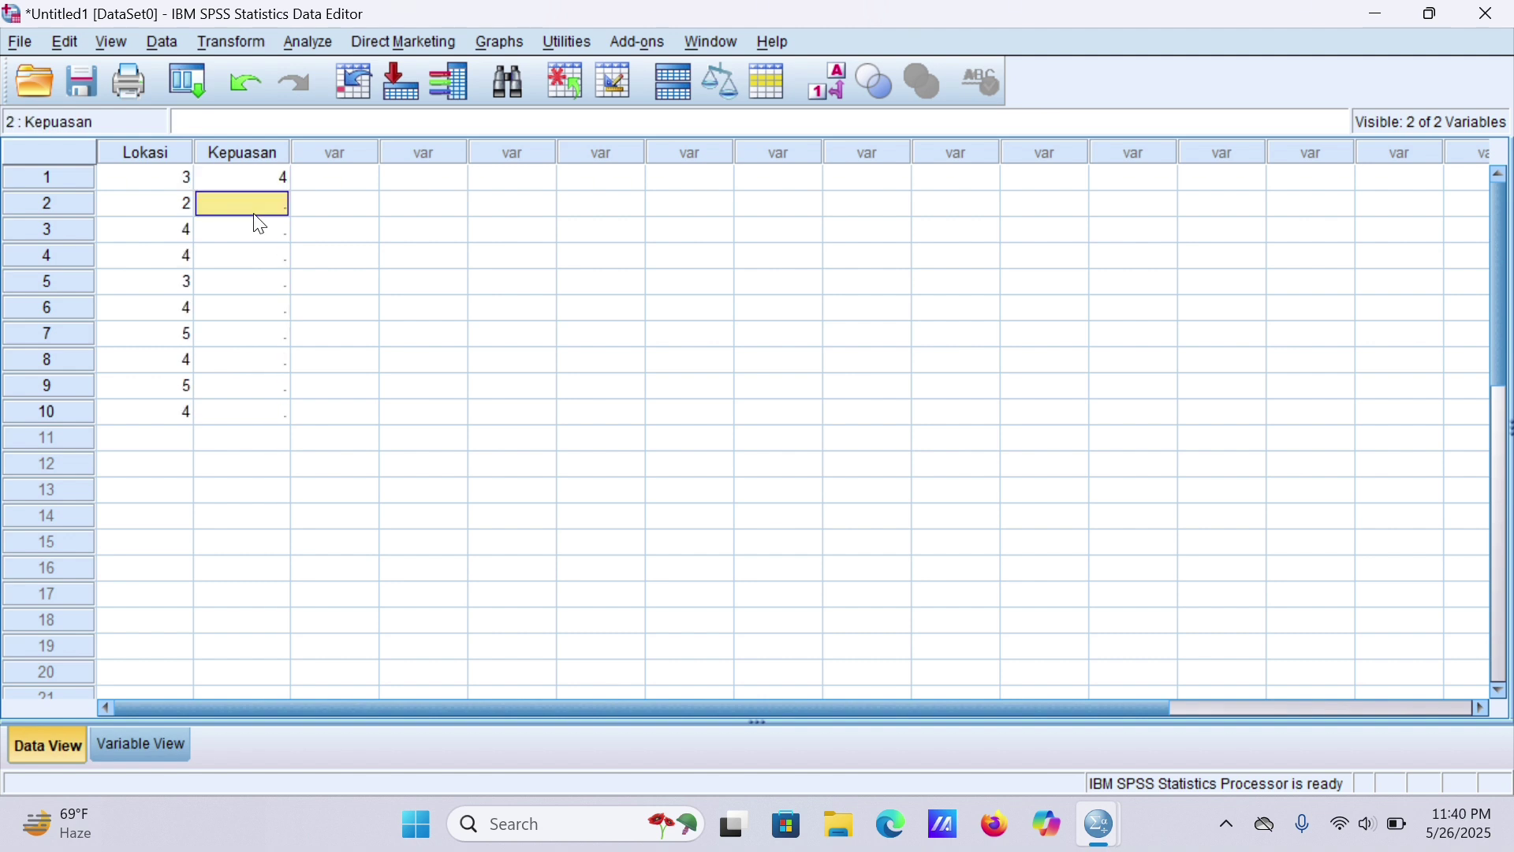
pyautogui.write('3')
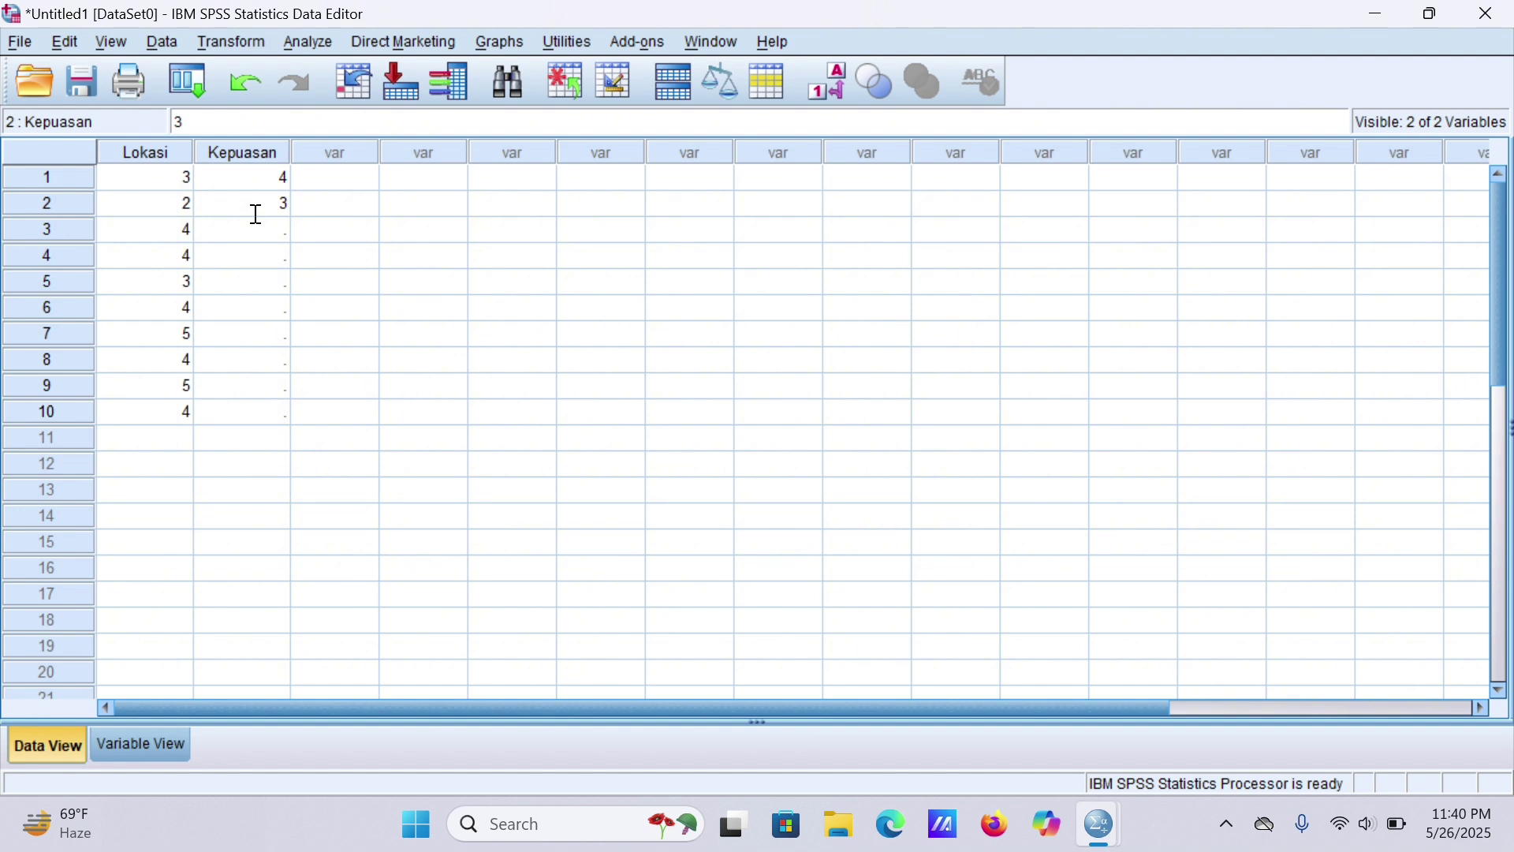
pyautogui.click(266, 237)
pyautogui.write('4')
pyautogui.click(268, 252)
pyautogui.write('5')
pyautogui.click(278, 279)
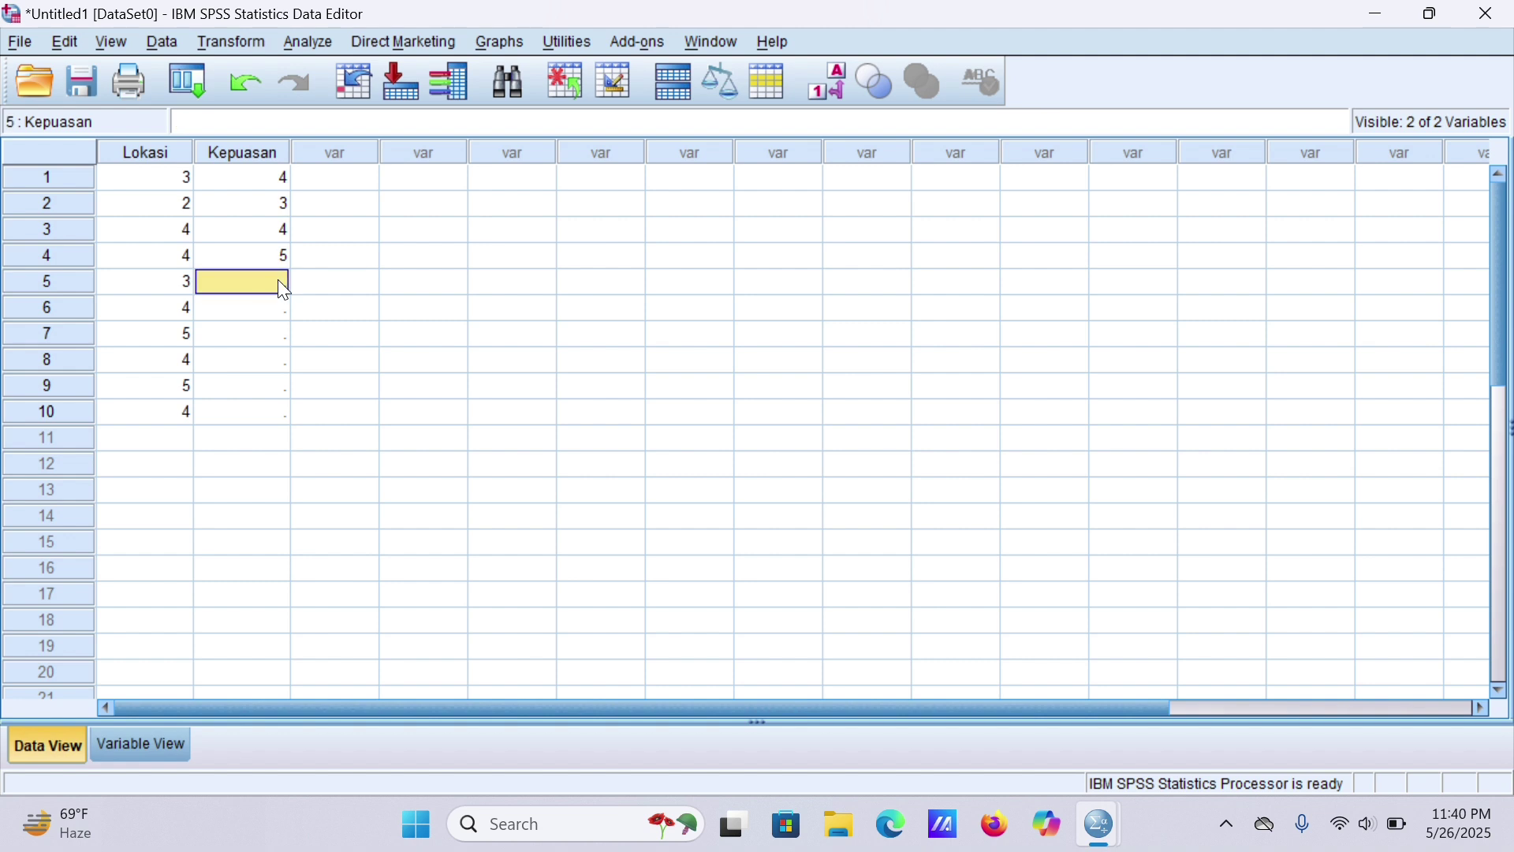
pyautogui.write('4')
# - Enter the Kepuasan scores 4, 5, 5, 5 and 4 for cases 6 to 10
pyautogui.click(277, 306)
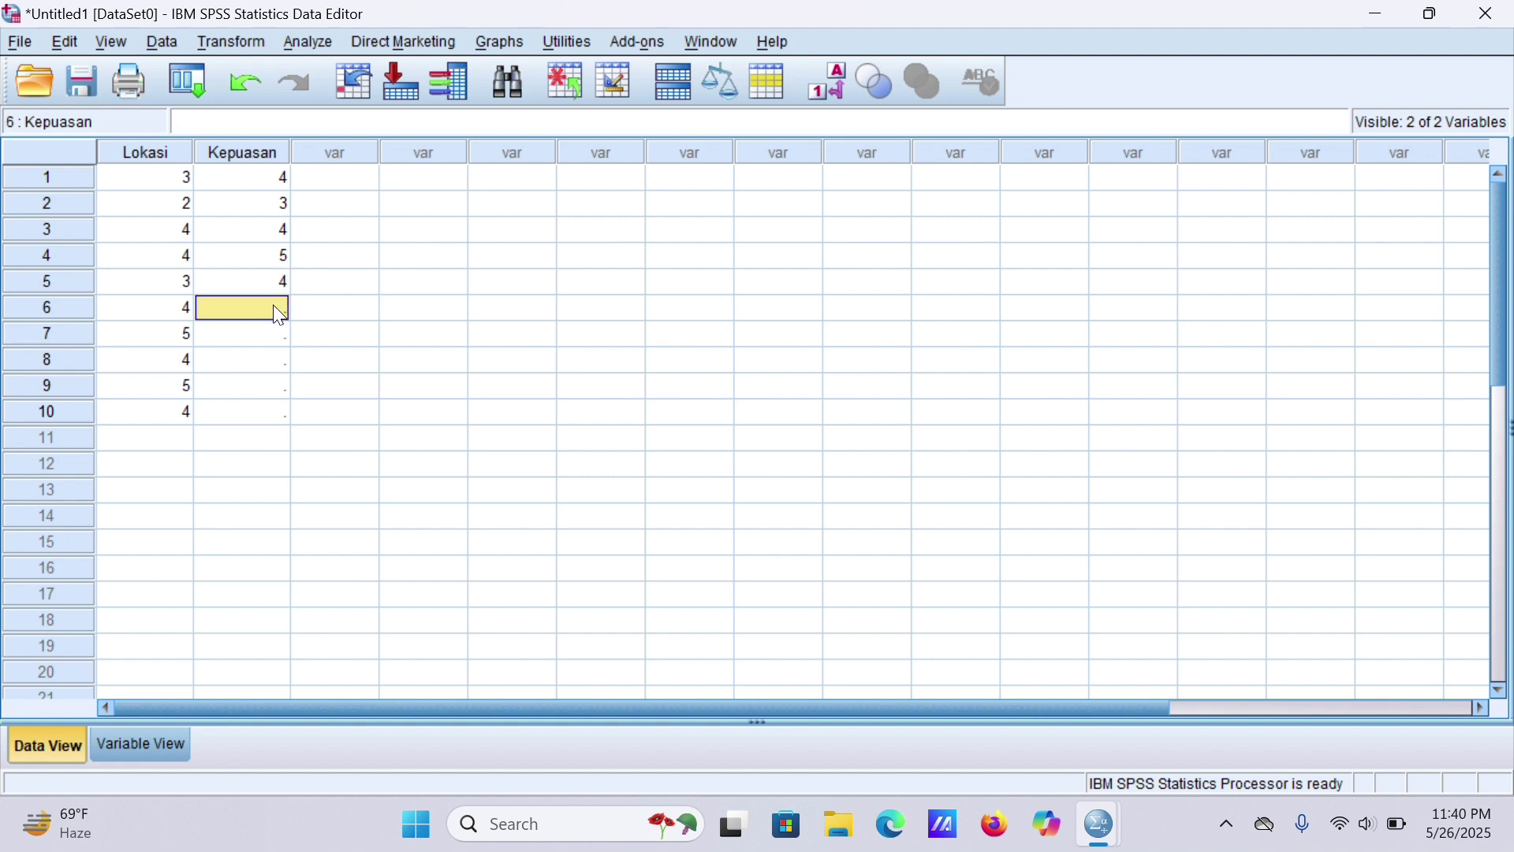
pyautogui.write('4')
pyautogui.click(268, 345)
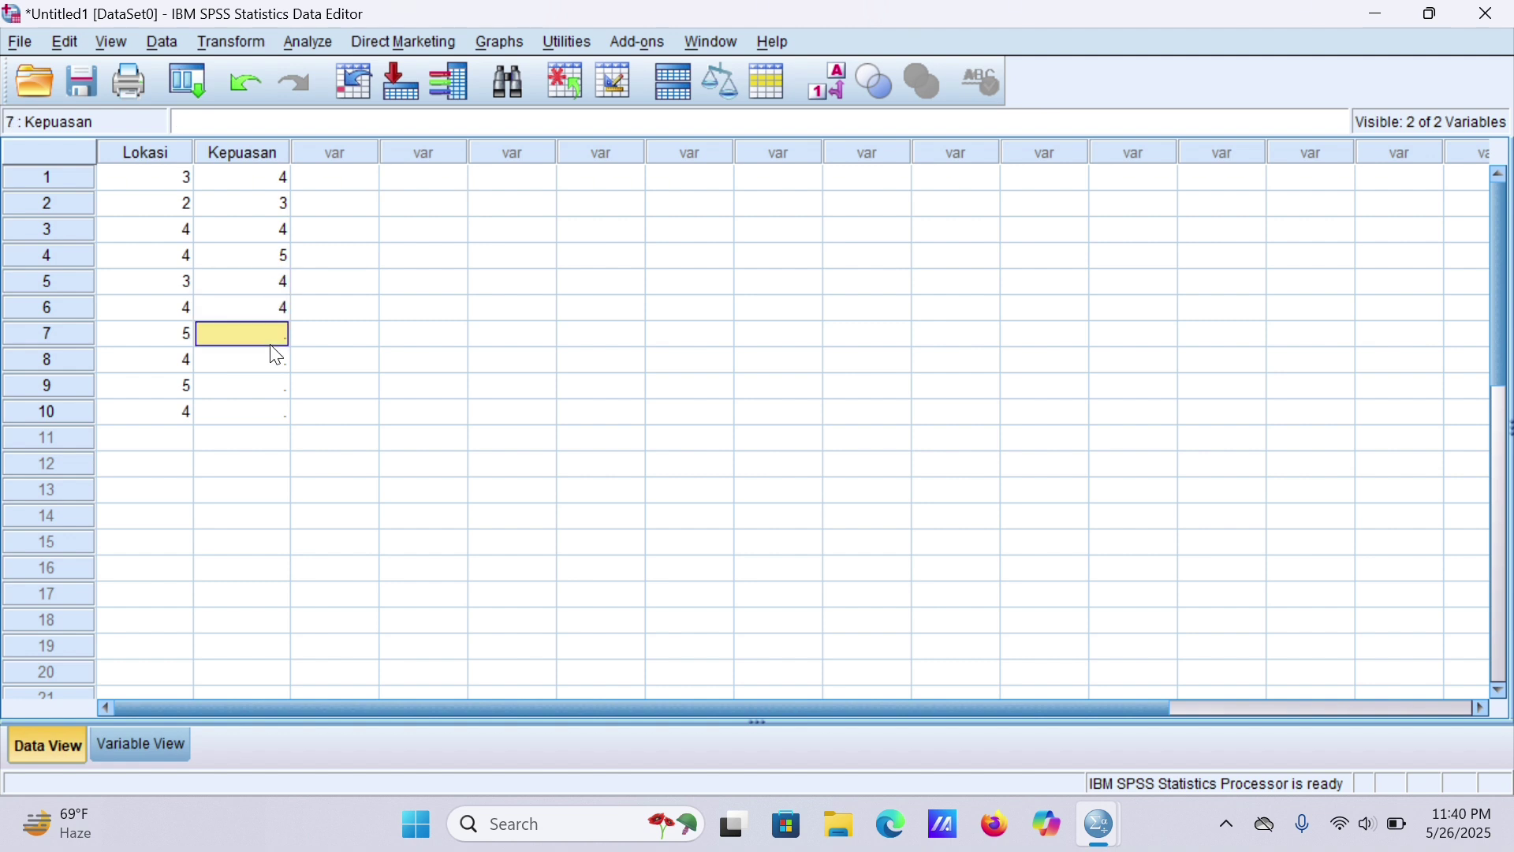
pyautogui.write('5')
pyautogui.click(281, 361)
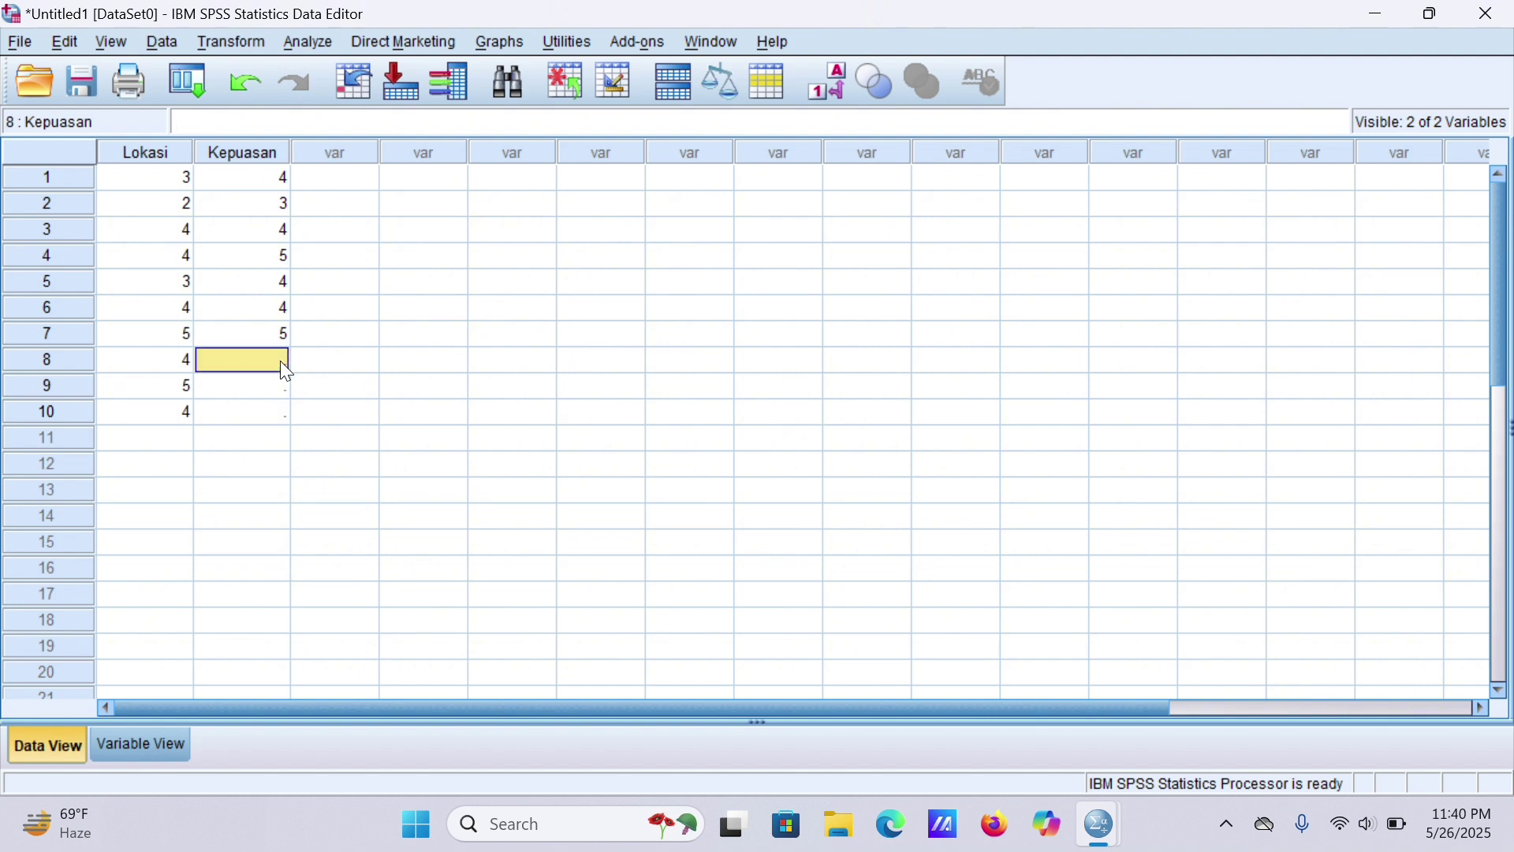
pyautogui.write('5')
pyautogui.click(272, 380)
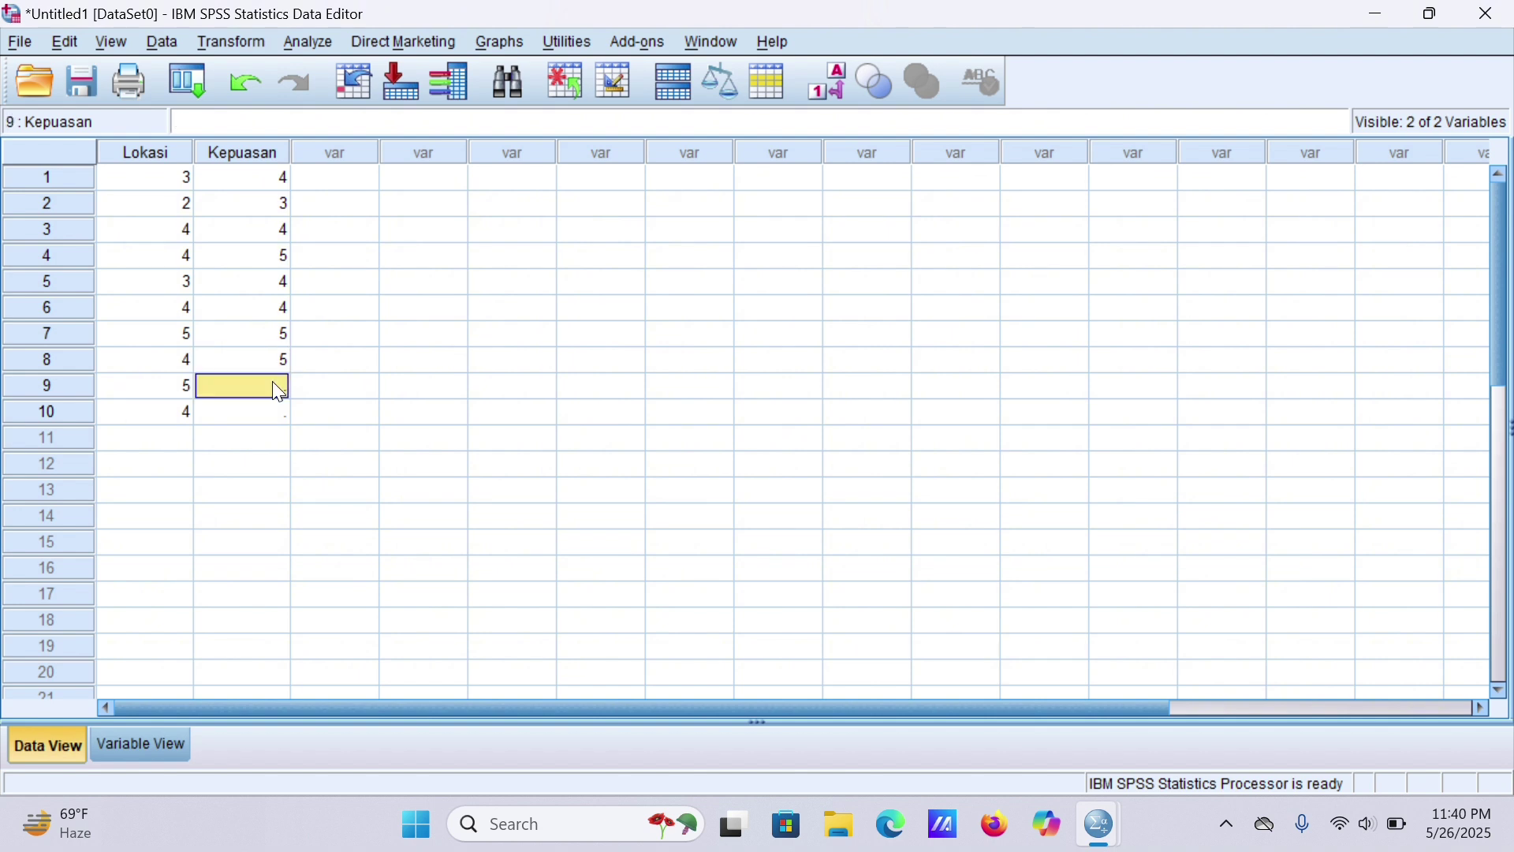
pyautogui.write('5')
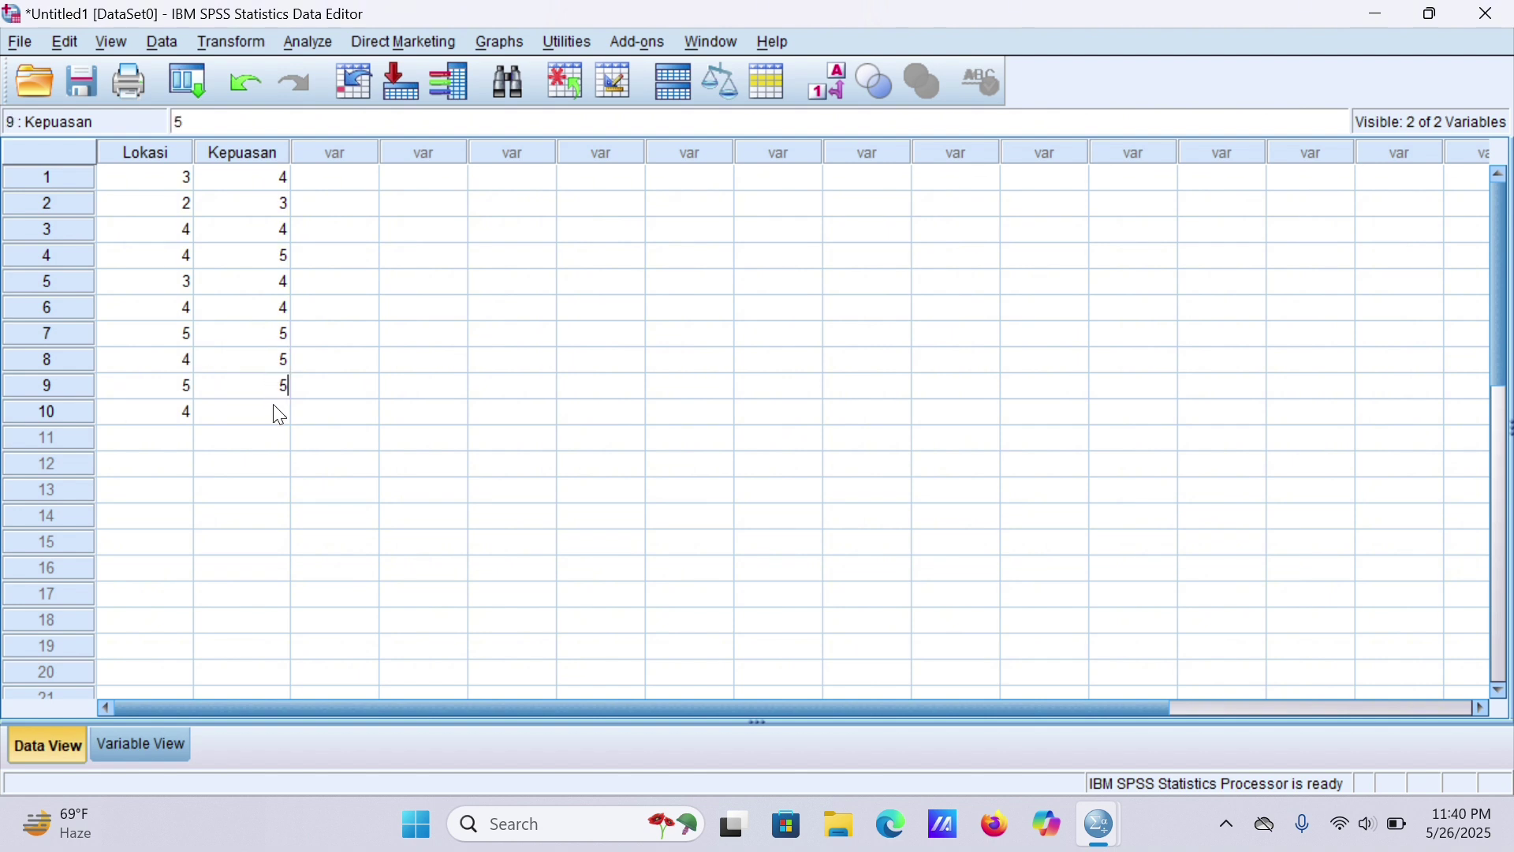
pyautogui.click(278, 415)
pyautogui.write('4')
# - Run a bivariate correlation of Lokasi and Kepuasan nasabah with Kendall's tau-b selected in addition to Pearson
pyautogui.click(319, 40)
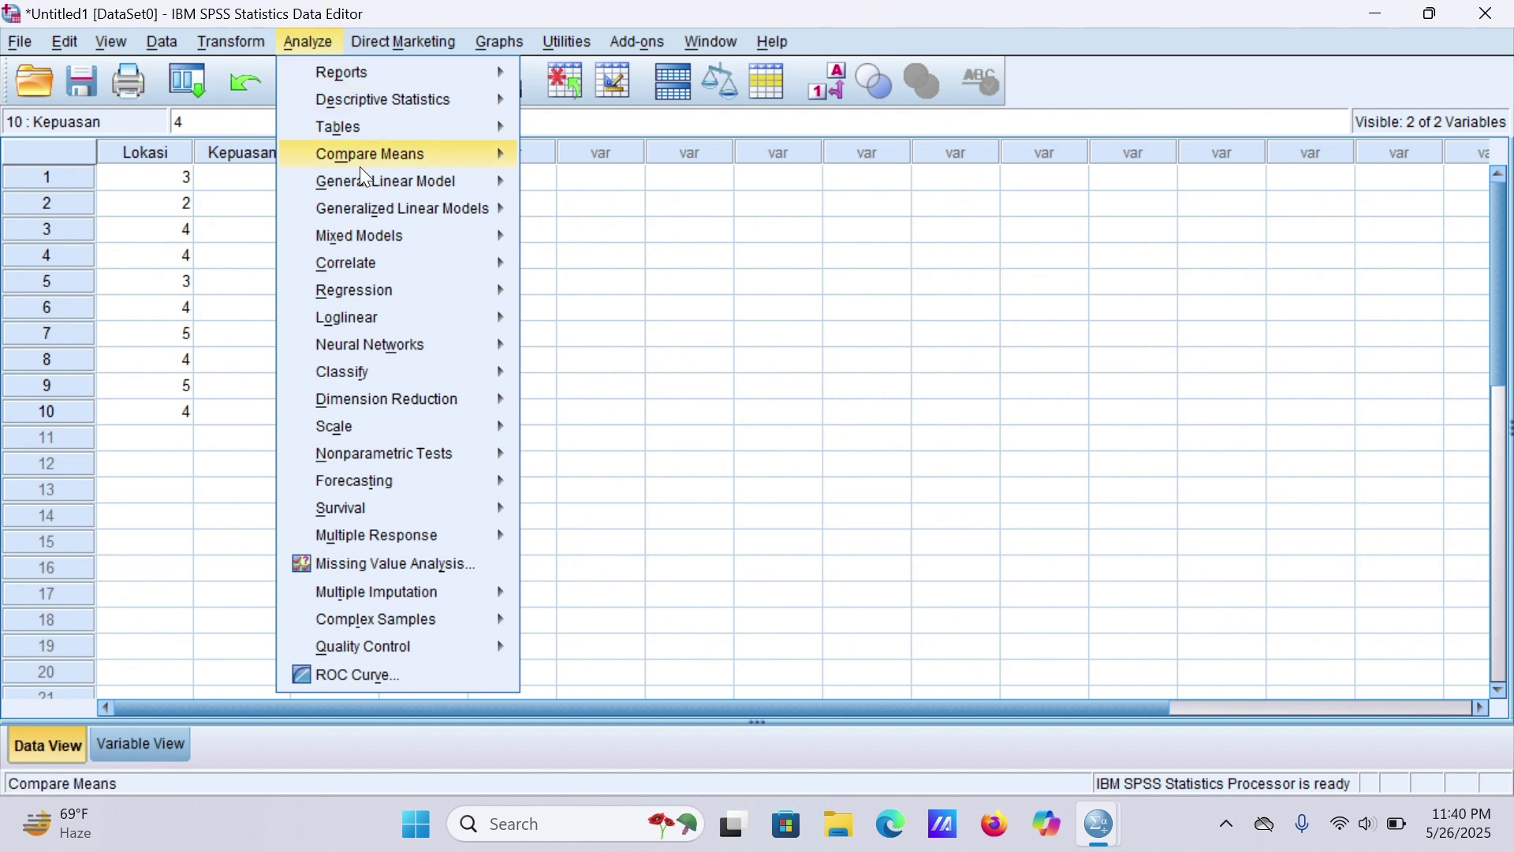
pyautogui.moveTo(371, 265)
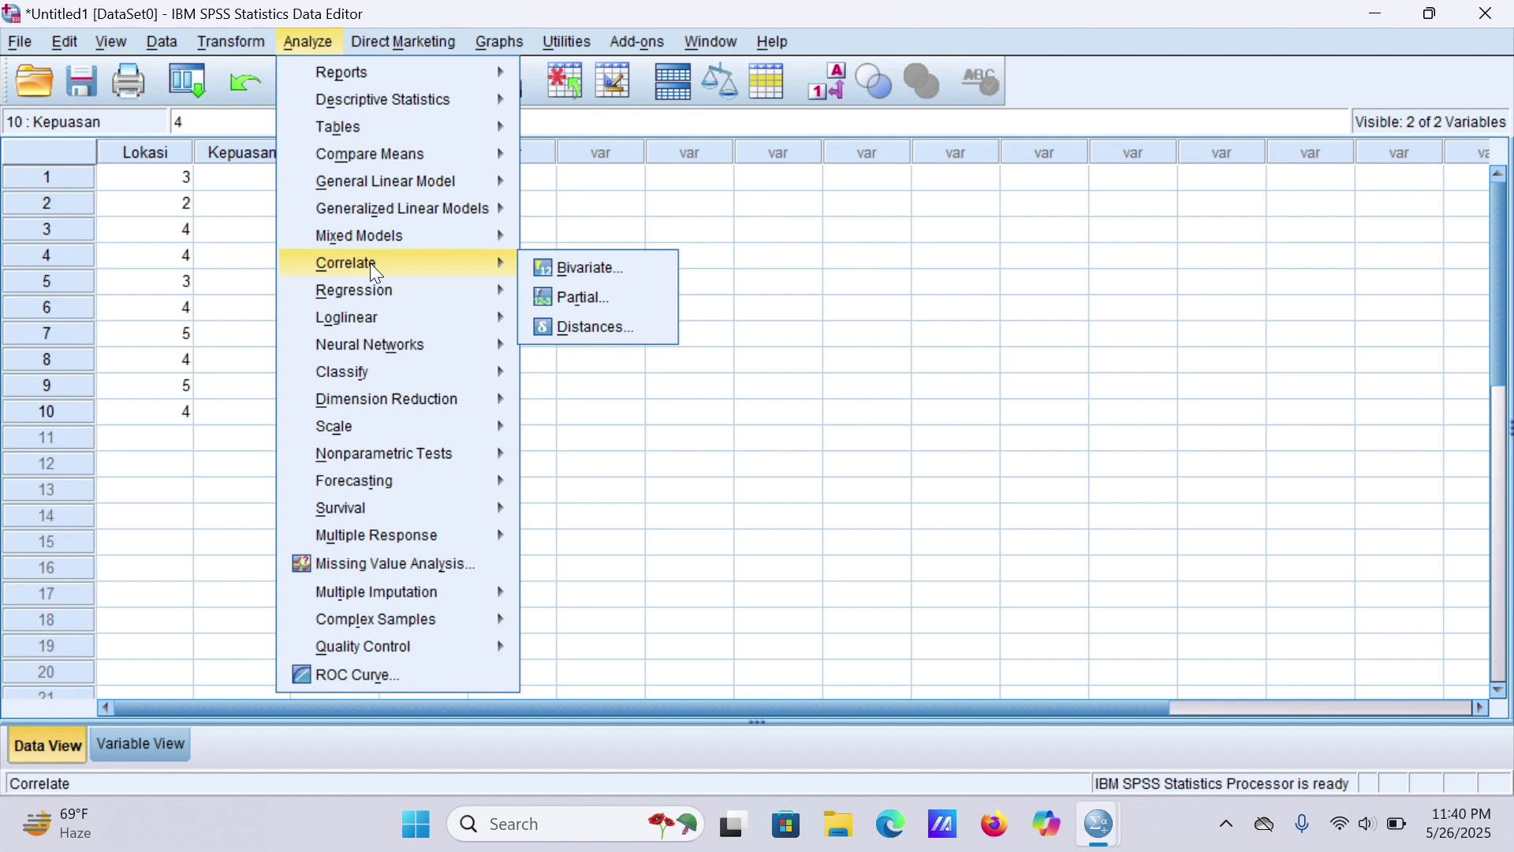
pyautogui.click(583, 268)
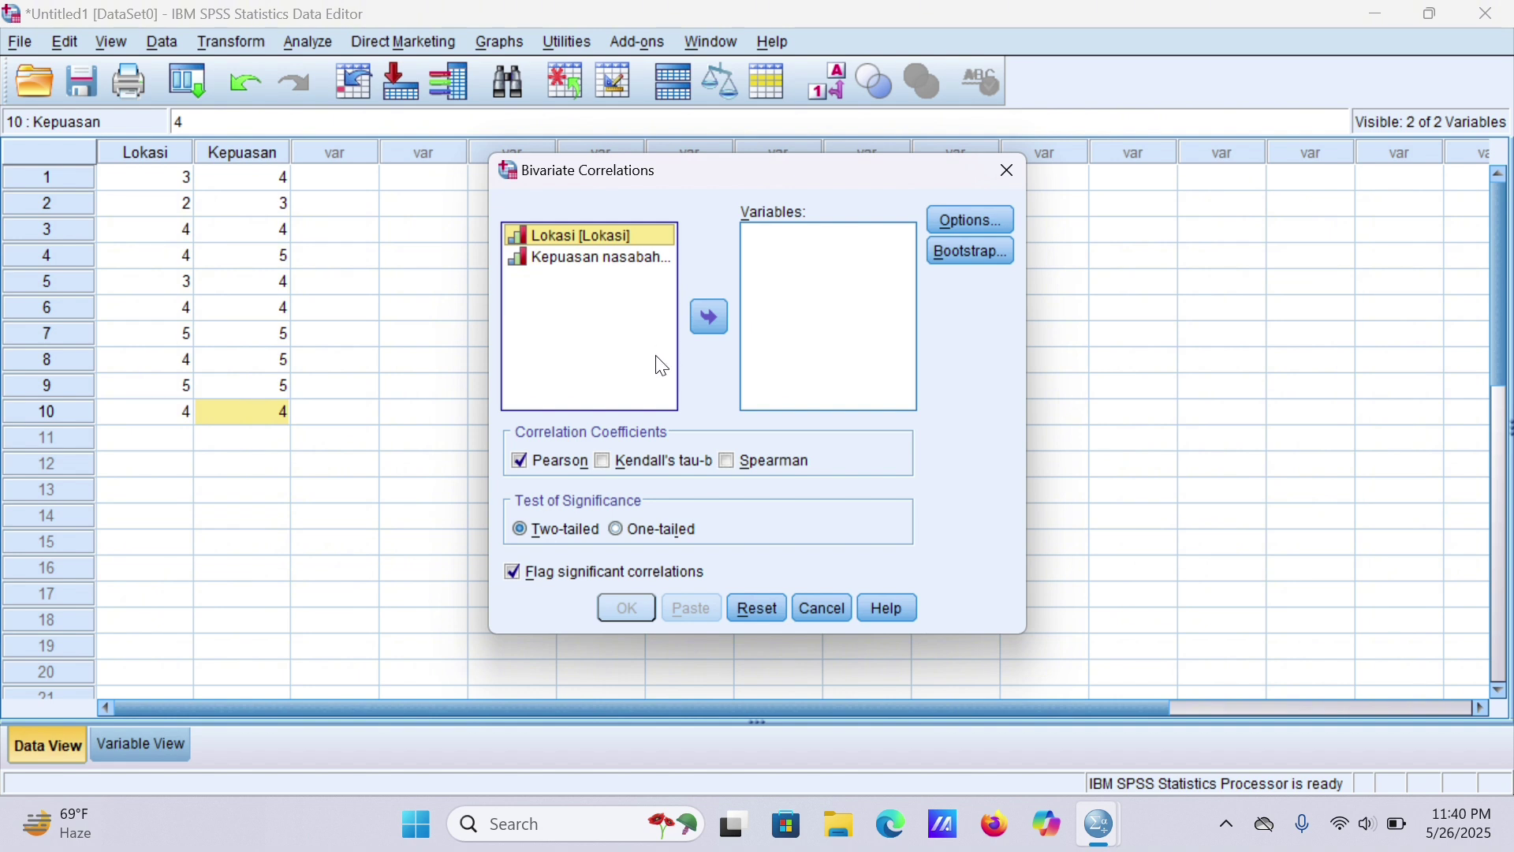
pyautogui.click(712, 314)
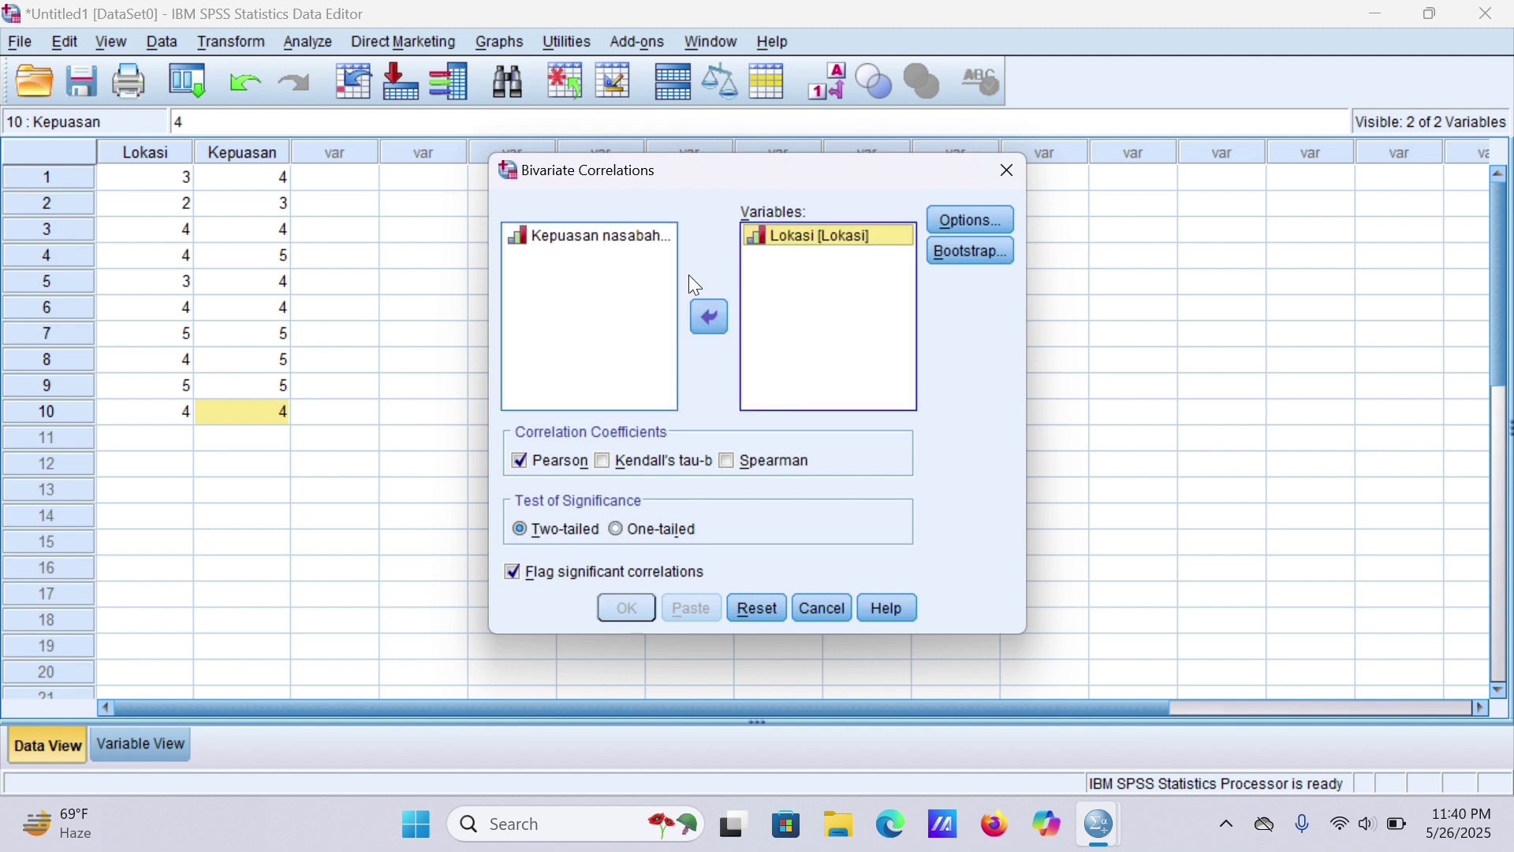
pyautogui.click(646, 233)
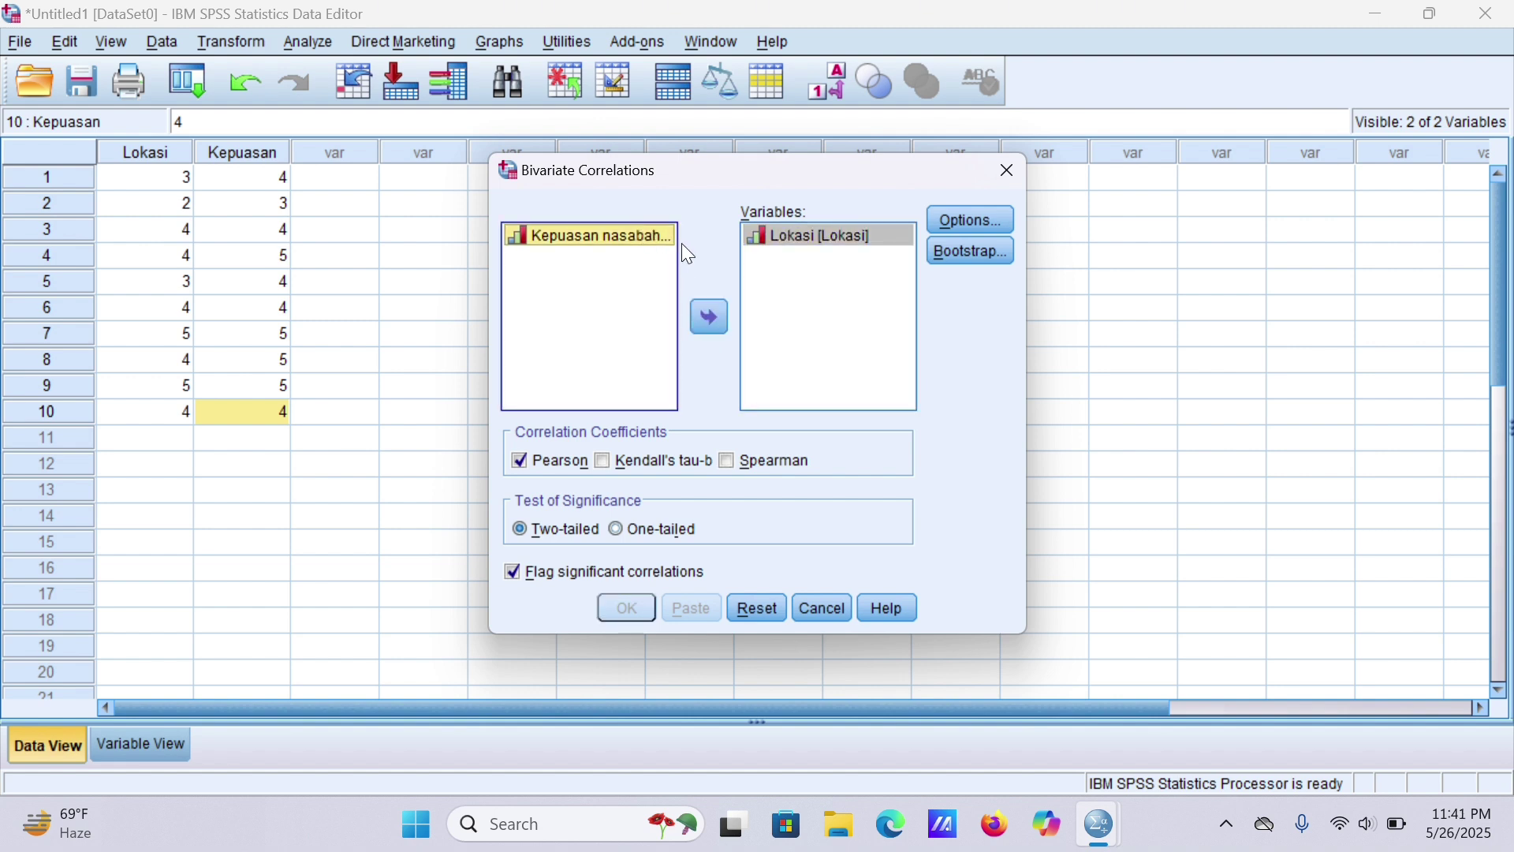
pyautogui.click(712, 315)
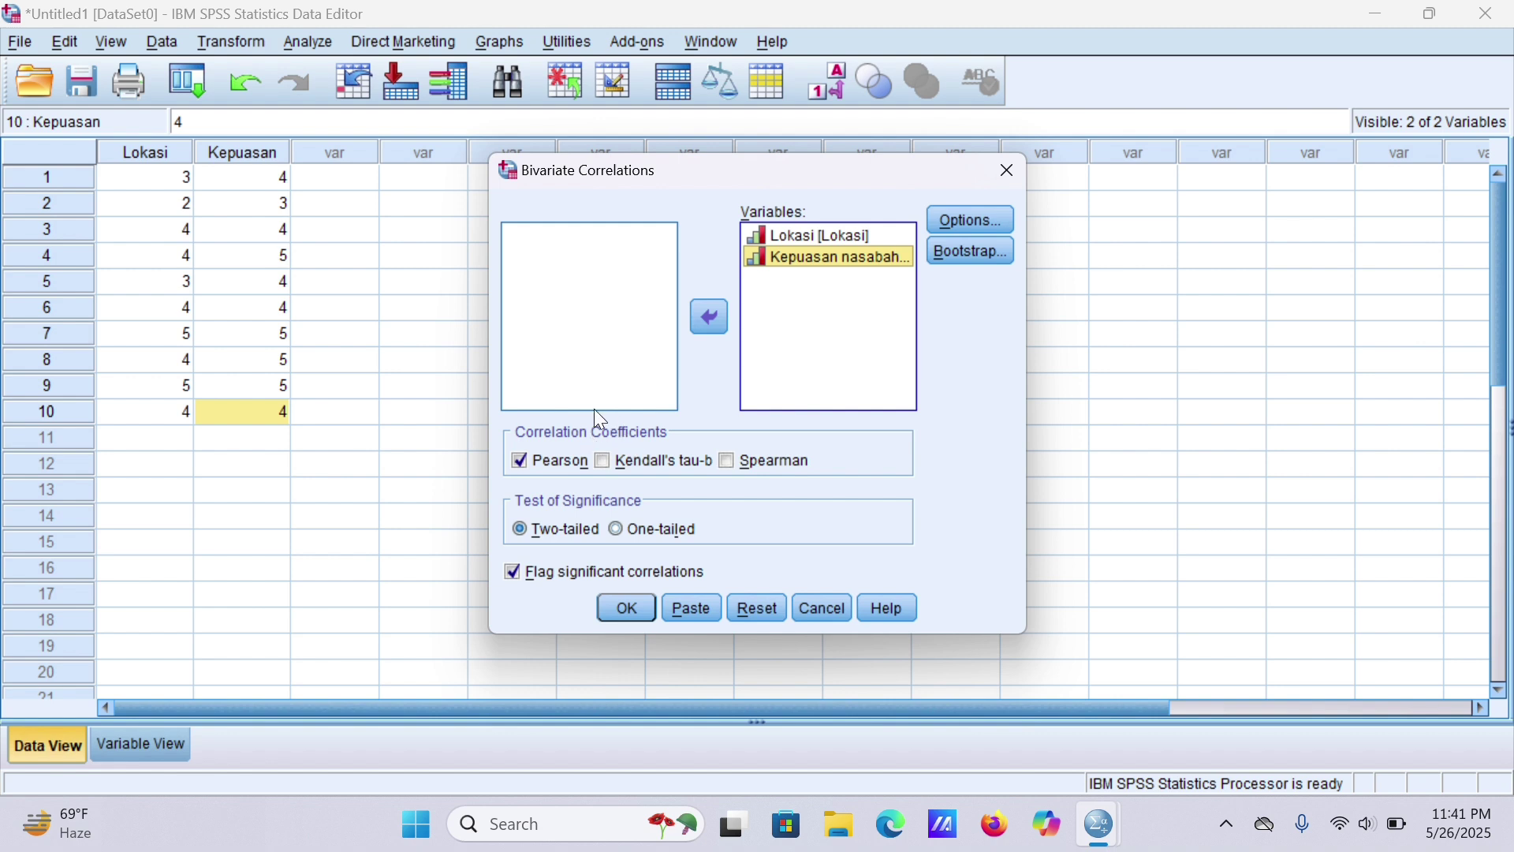
pyautogui.click(604, 462)
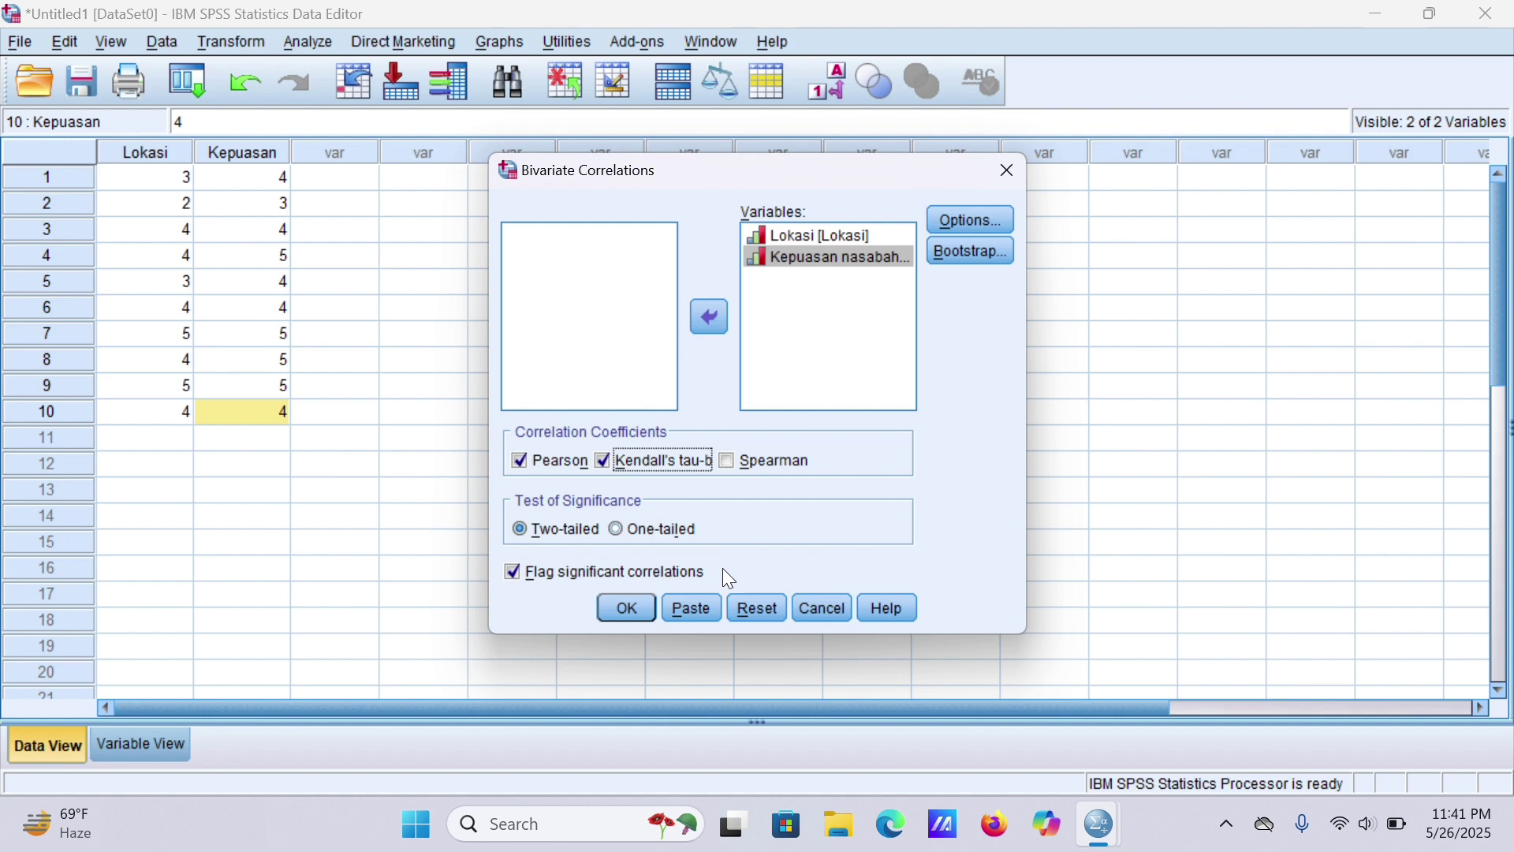
pyautogui.click(628, 609)
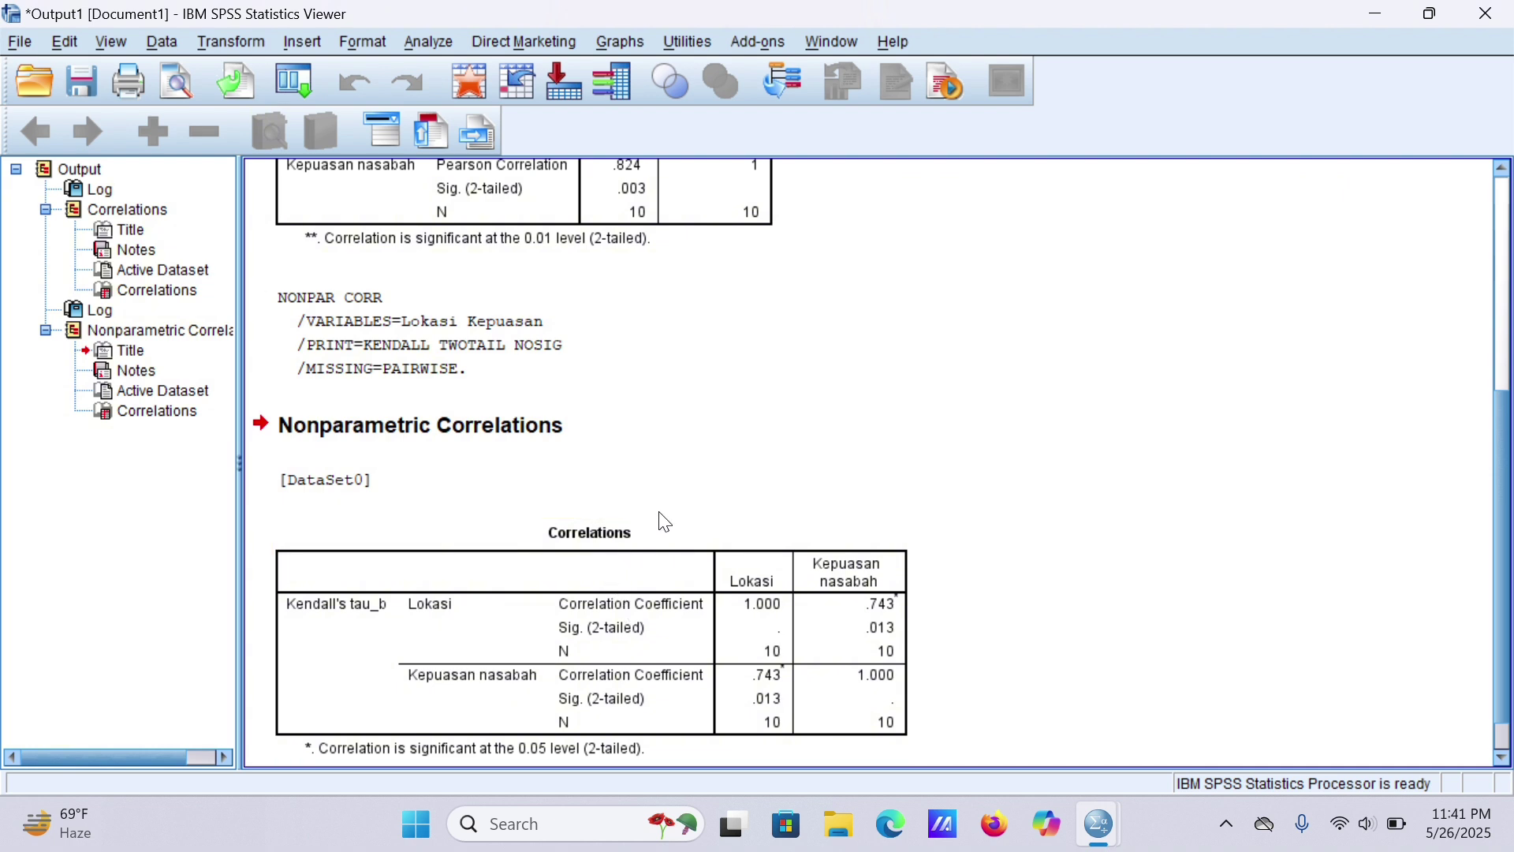
# - Examine the Kendall's tau-b correlation coefficient and two-tailed significance in the Nonparametric Correlations table of the output
pyautogui.click(661, 573)
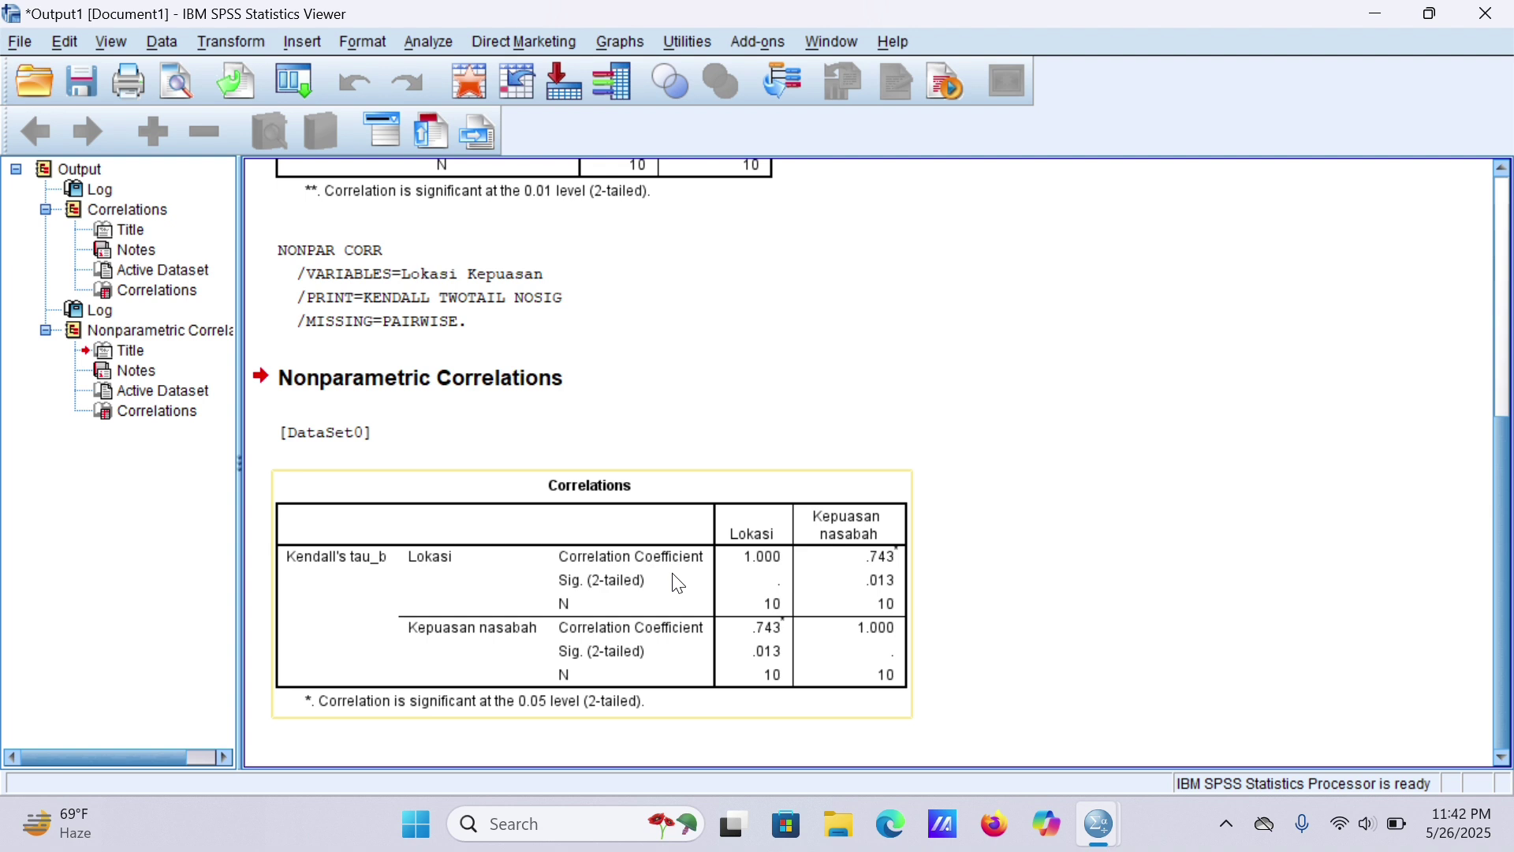
pyautogui.click(744, 430)
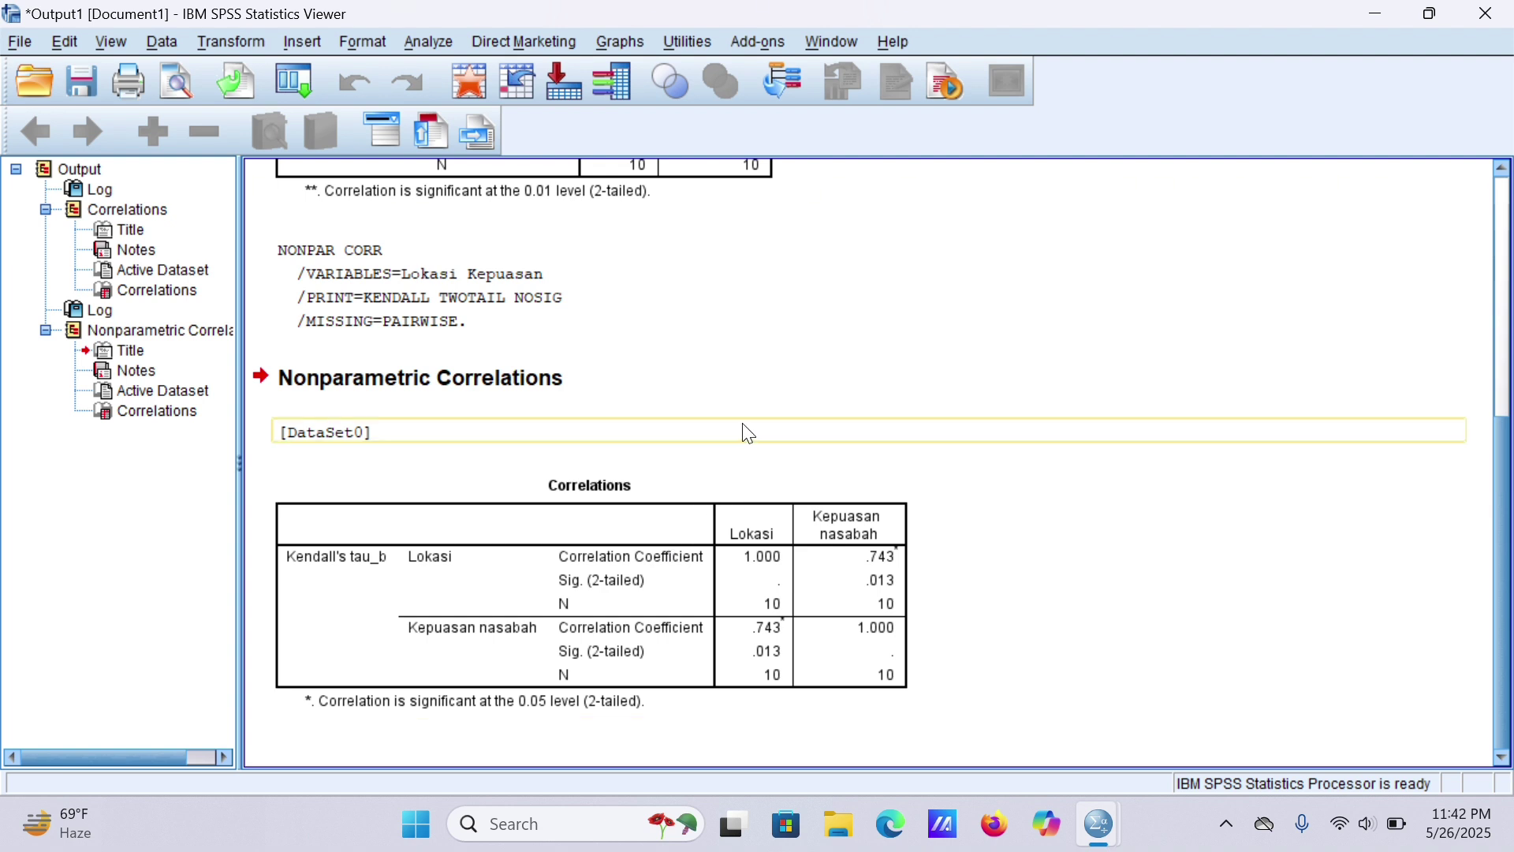
pyautogui.click(584, 575)
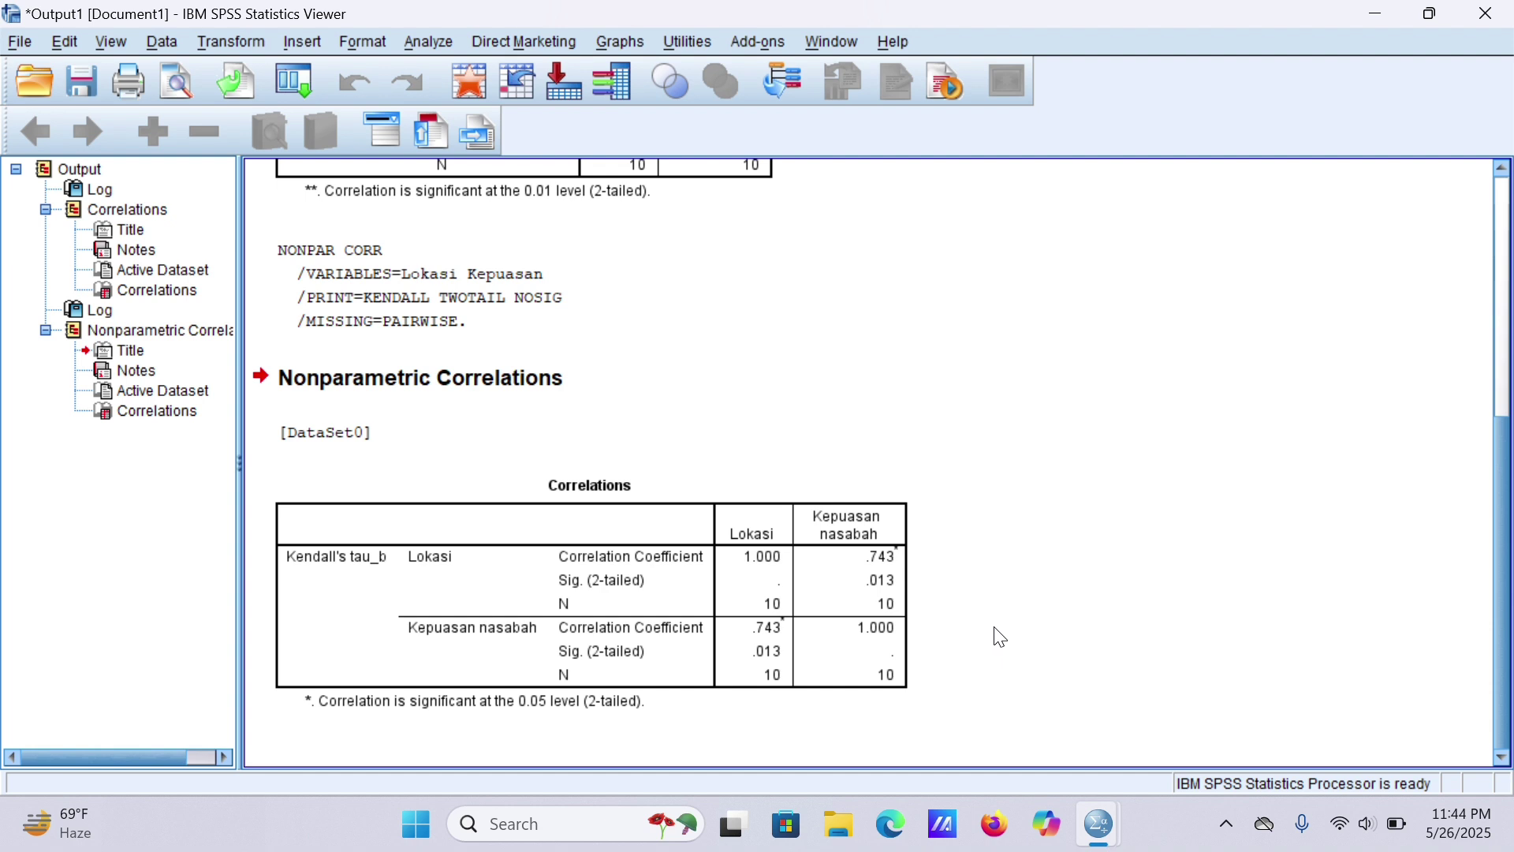
pyautogui.click(907, 521)
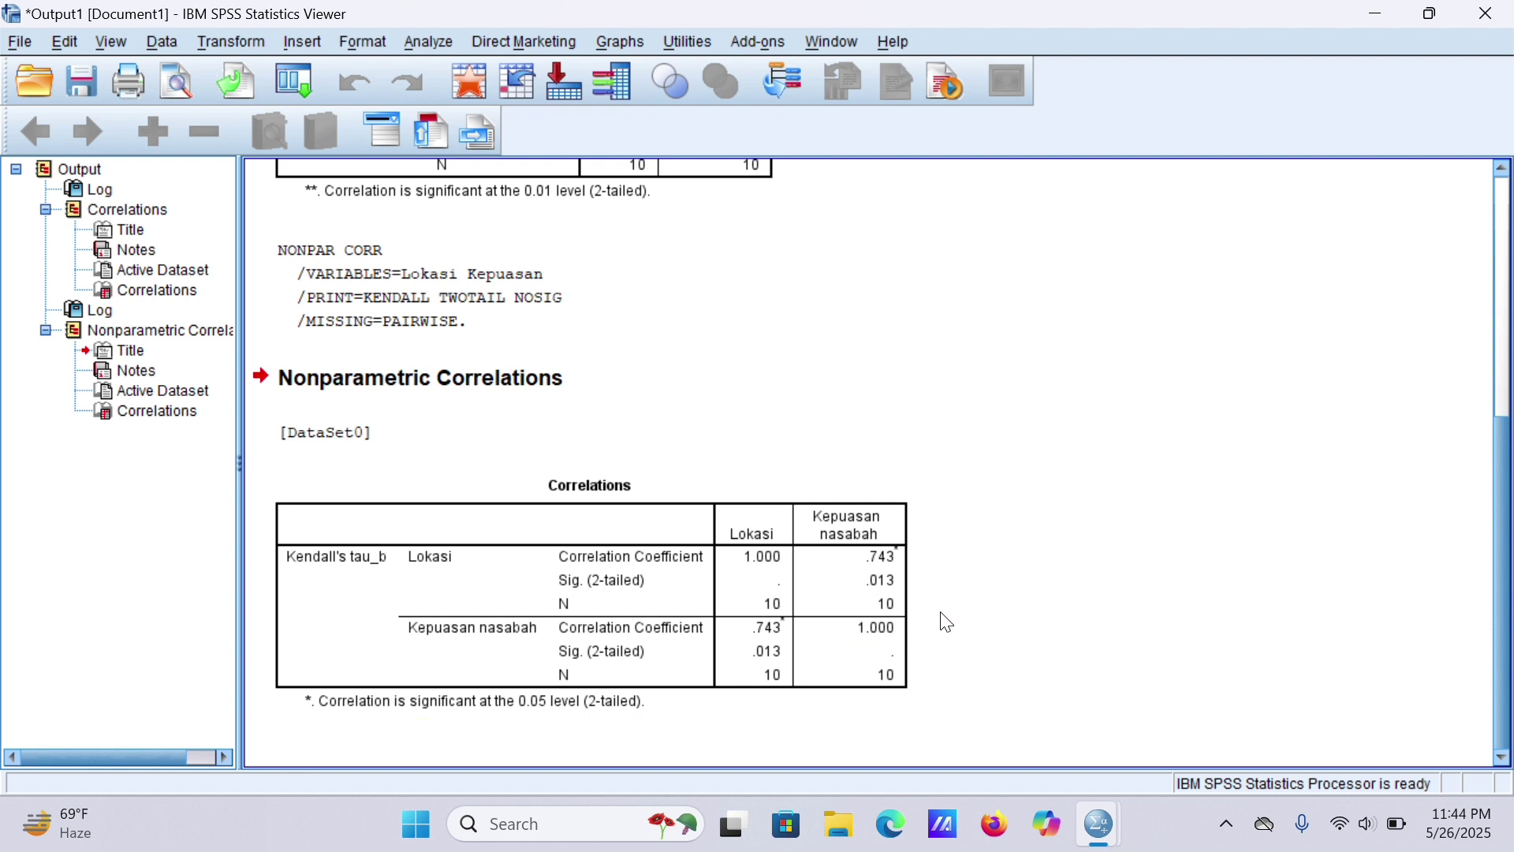